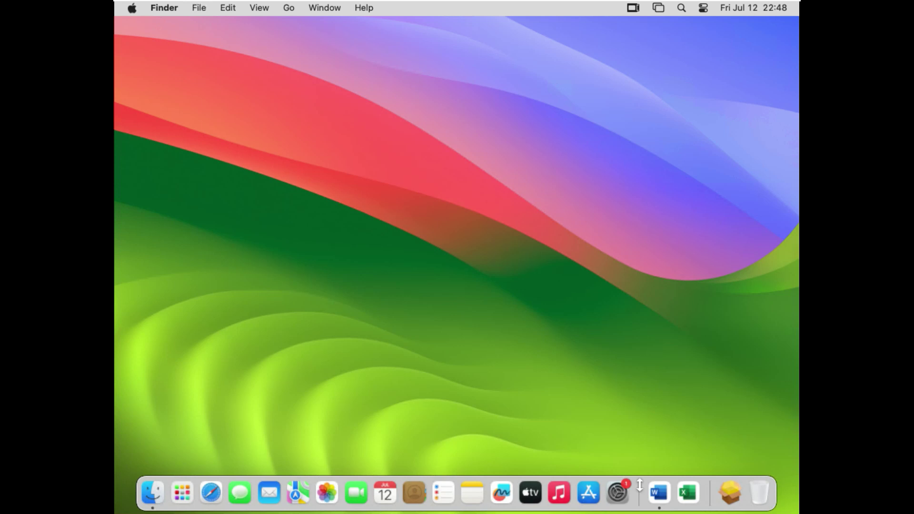
# Launch Microsoft Word and close its template gallery
pyautogui.click(659, 493)
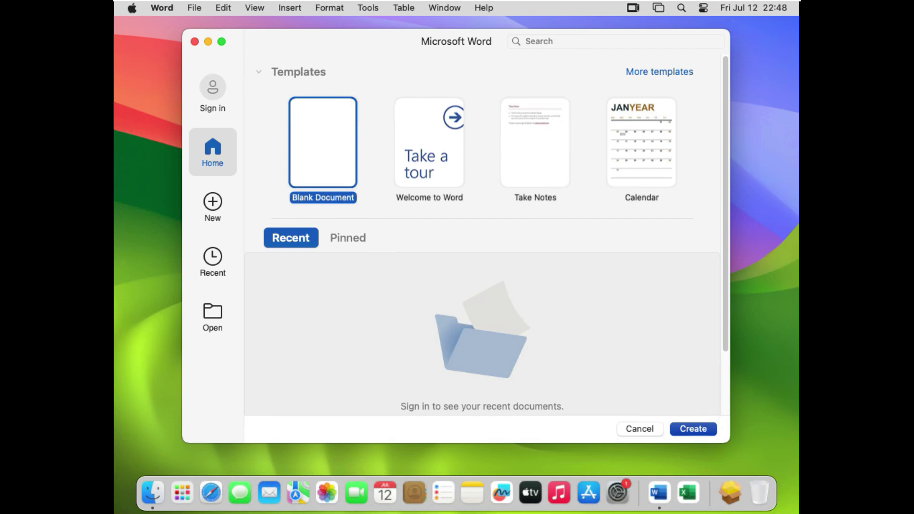
pyautogui.click(195, 42)
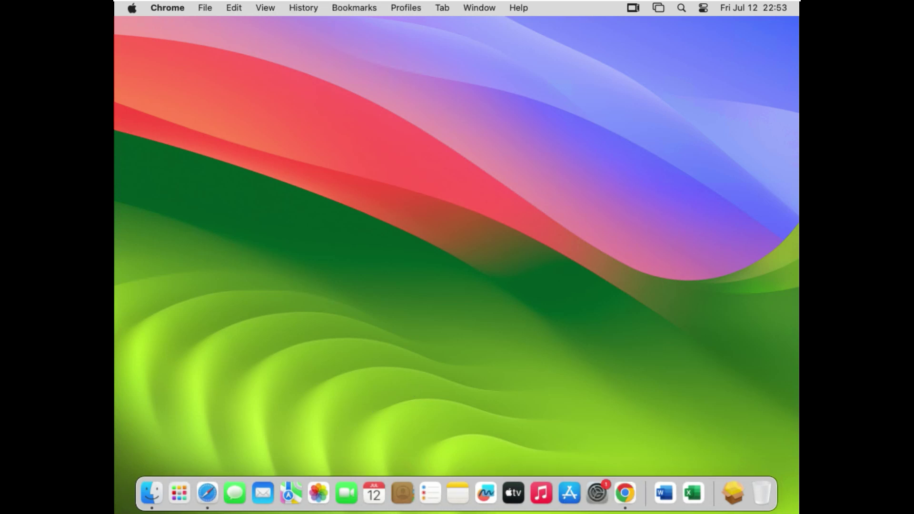
pyautogui.click(467, 279)
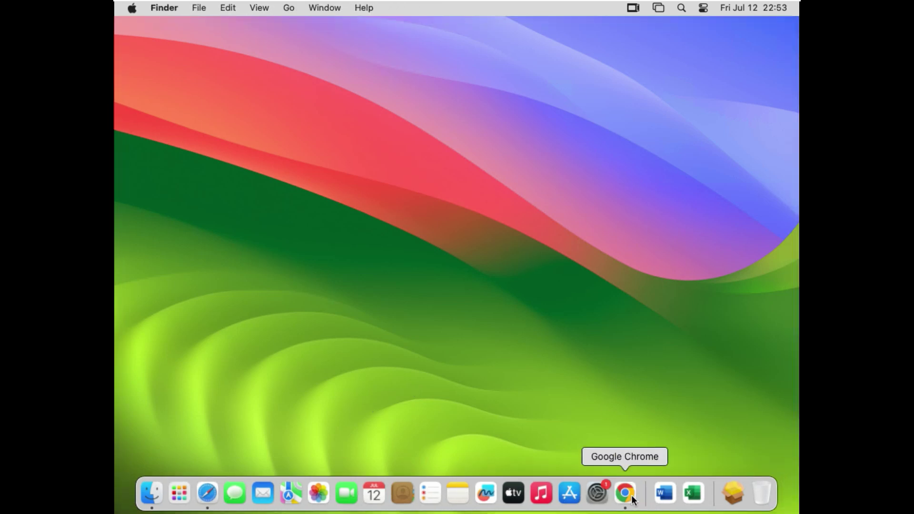
# Search Google for libreoffice in Chrome and open the libreoffice.org home page
pyautogui.click(631, 496)
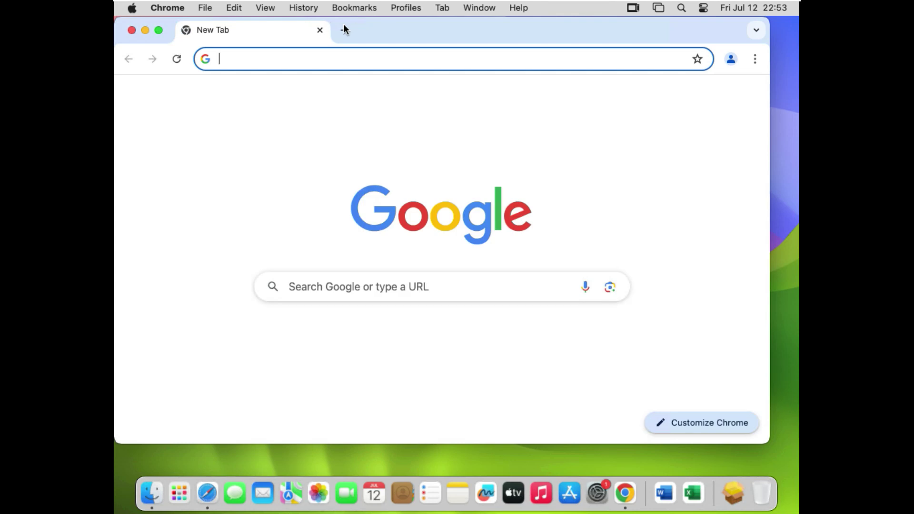
pyautogui.click(318, 61)
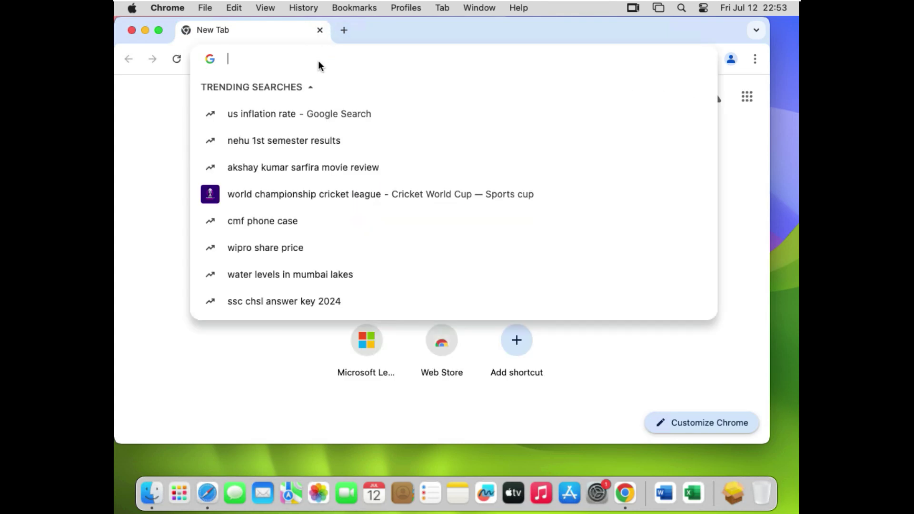
pyautogui.write('libreoffice')
pyautogui.press('Return')
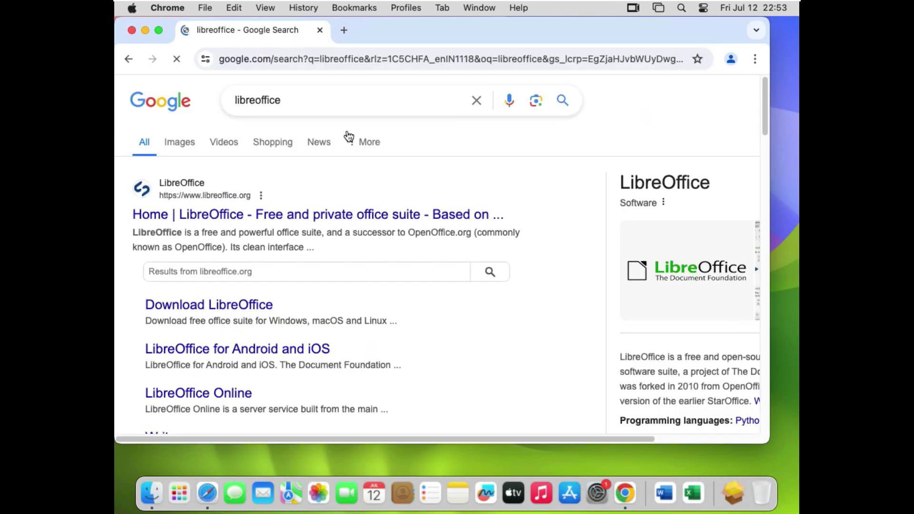
pyautogui.click(271, 216)
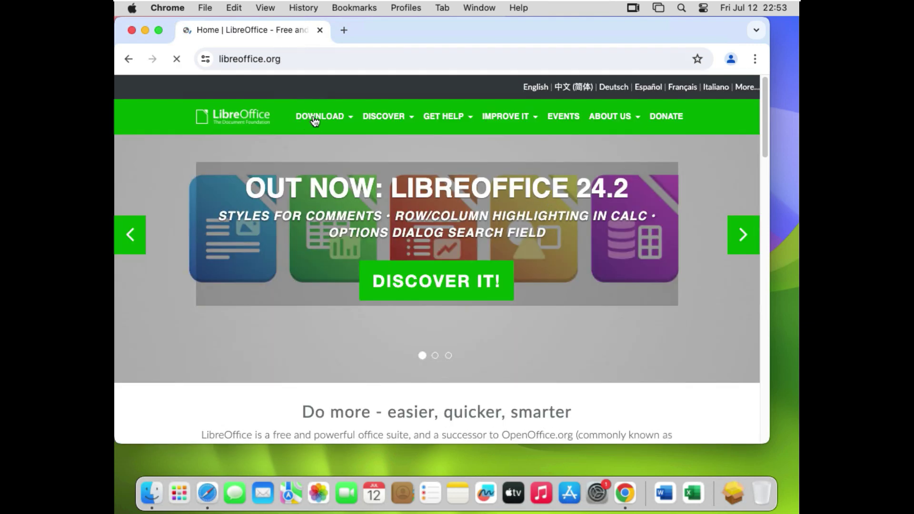
# Start downloading the LibreOffice 24.2.5 installer for macOS (Intel) from the Download page
pyautogui.moveTo(320, 121)
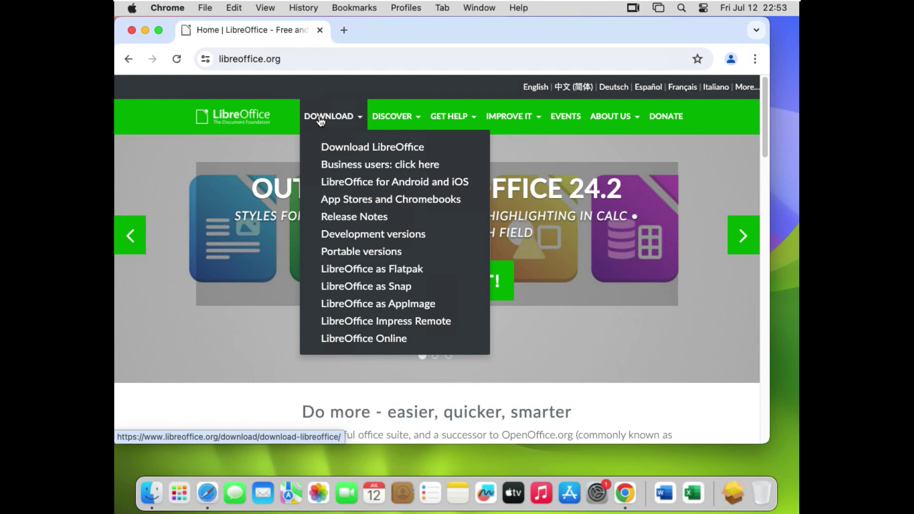
pyautogui.click(346, 146)
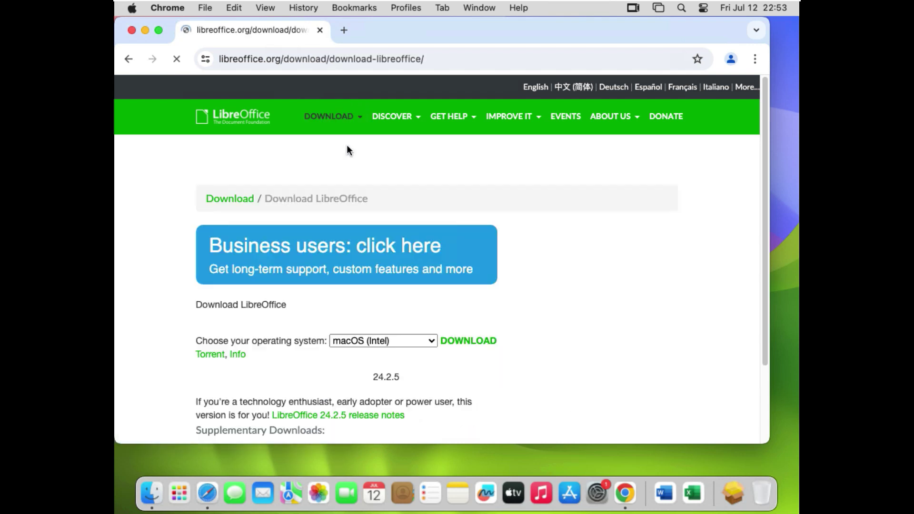
pyautogui.scroll(-2, 370, 199)
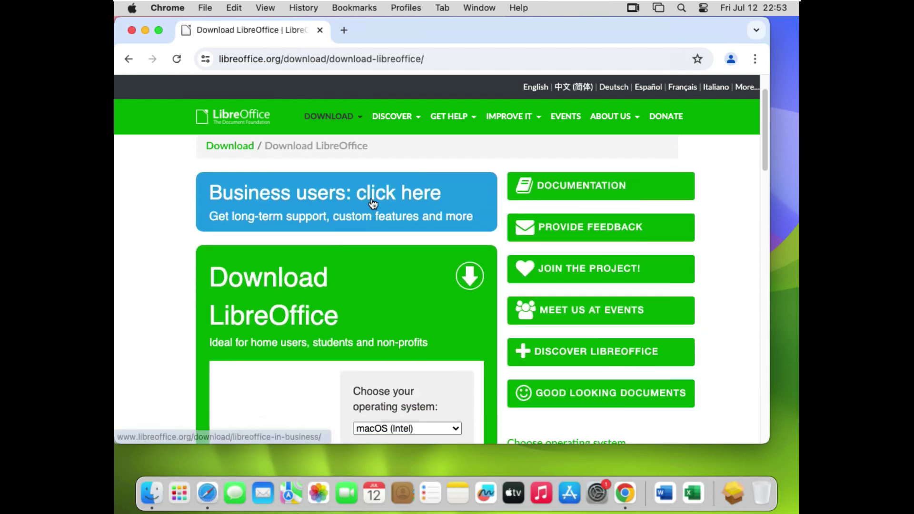
pyautogui.scroll(-3, 332, 255)
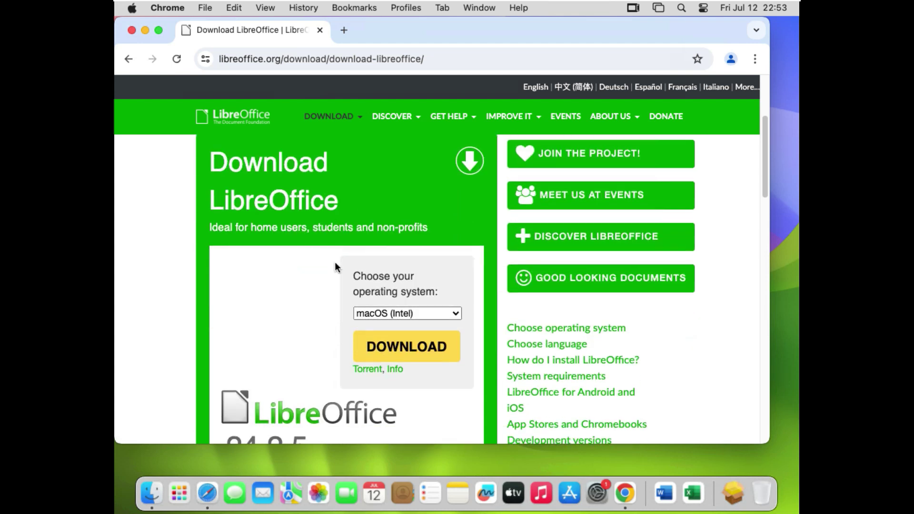
pyautogui.click(425, 314)
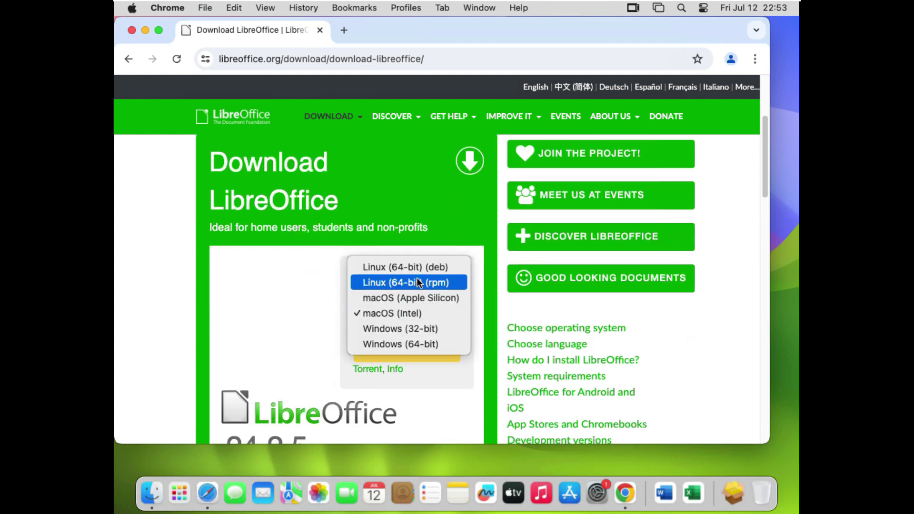
pyautogui.click(387, 315)
pyautogui.click(411, 355)
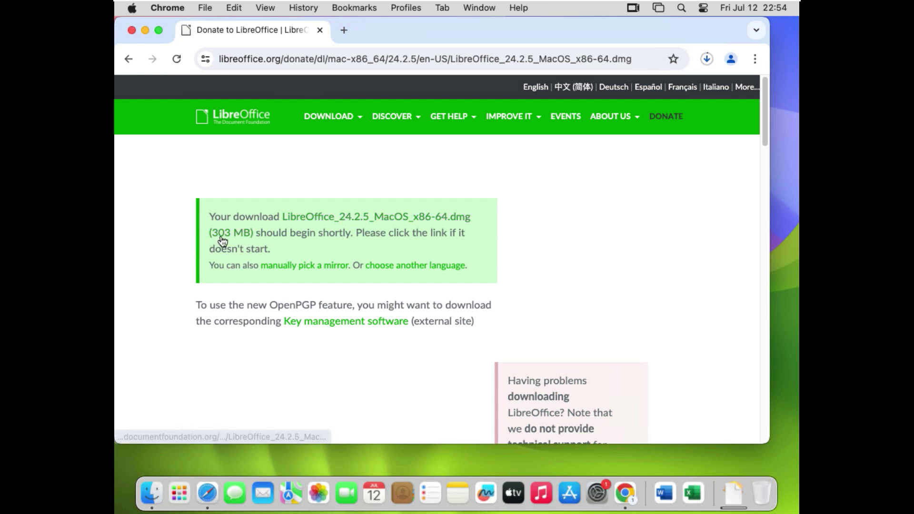
# Confirm the 303 MB disk image finished downloading and minimise Chrome
pyautogui.click(709, 65)
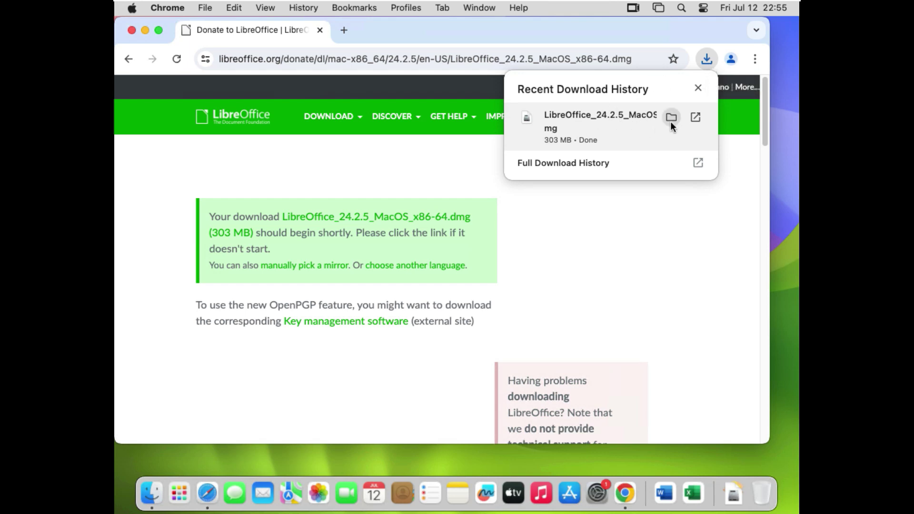
pyautogui.click(700, 88)
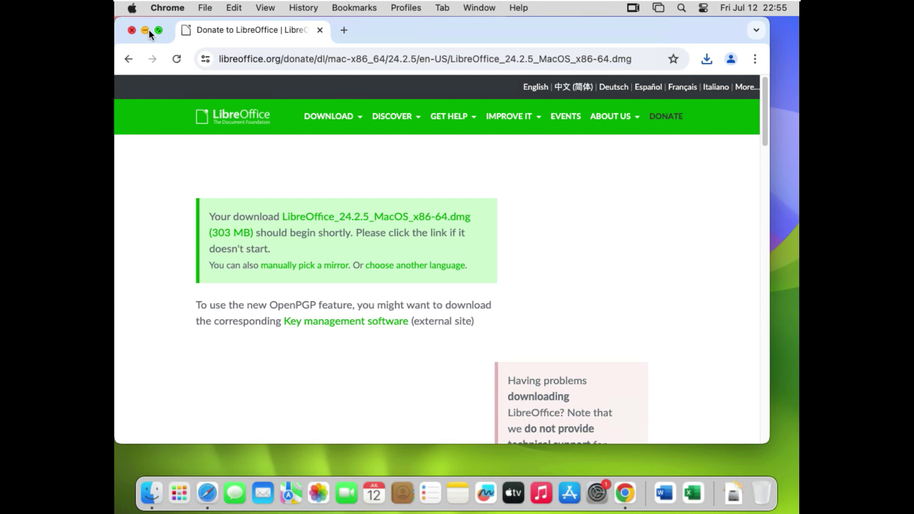
pyautogui.click(147, 31)
# Open LibreOffice_24.2.5_MacOS_x86-64.dmg, drag LibreOffice into Applications, and close the installer window
pyautogui.click(709, 504)
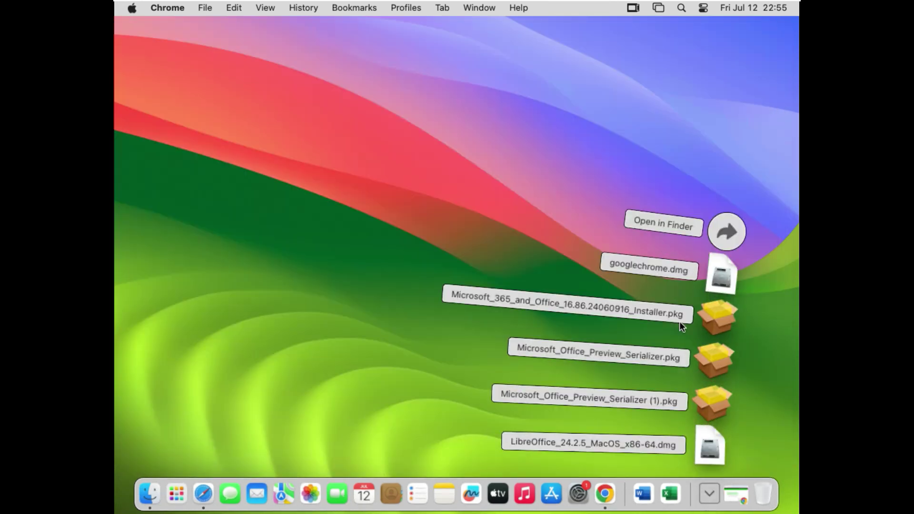
pyautogui.click(705, 447)
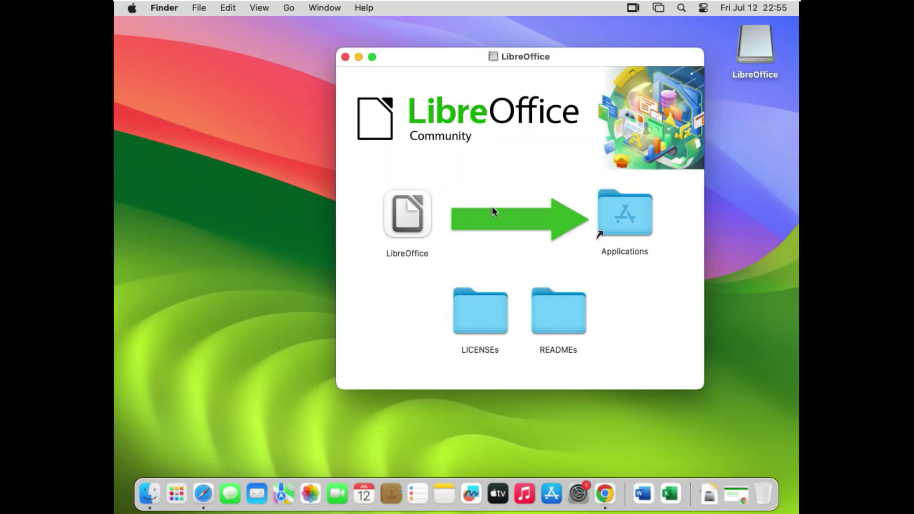
pyautogui.moveTo(401, 221); pyautogui.dragTo(624, 219)
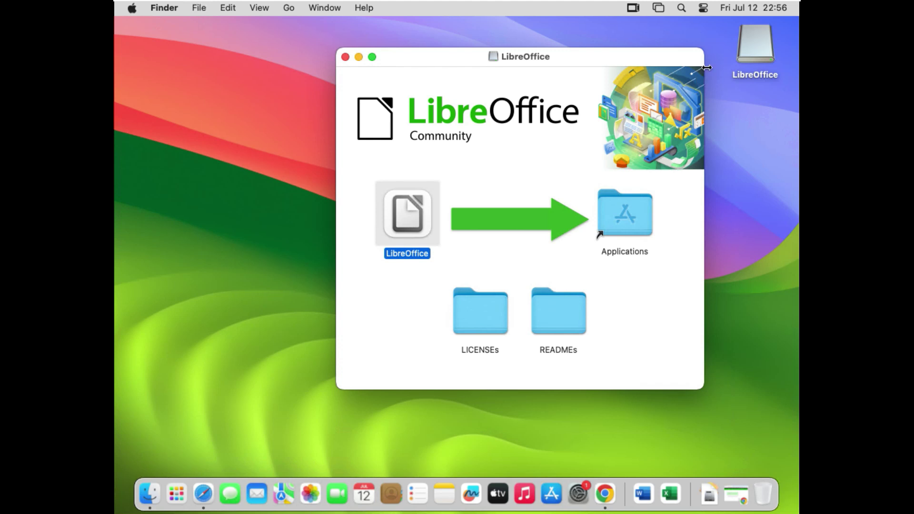
pyautogui.click(345, 56)
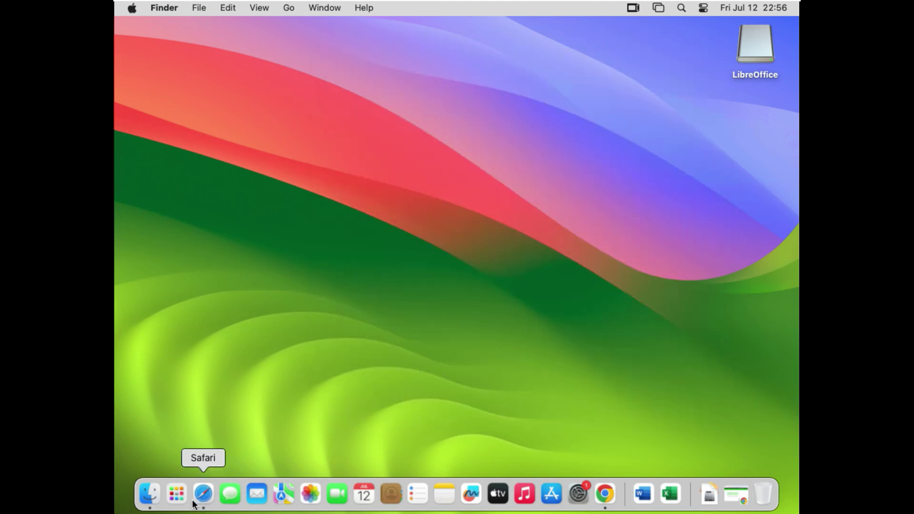
# Launch LibreOffice from the Applications folder and allow the downloaded app to open
pyautogui.click(152, 499)
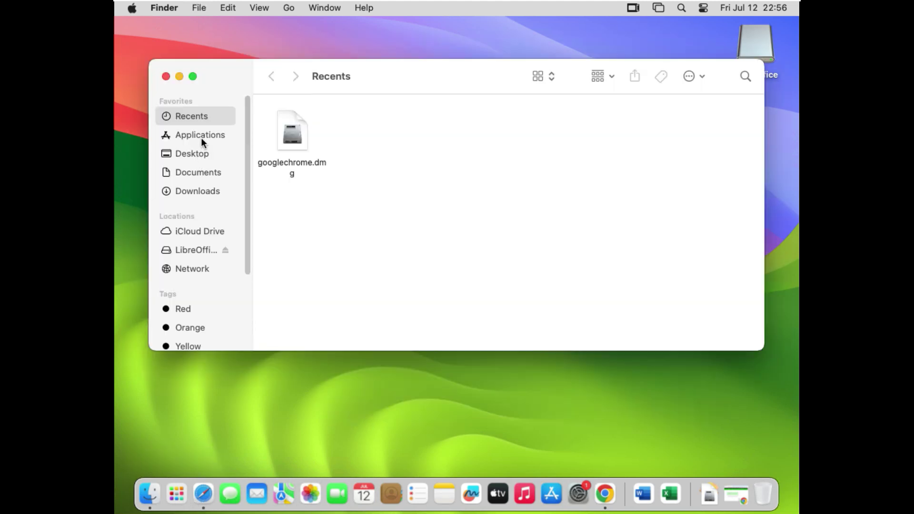
pyautogui.click(201, 137)
pyautogui.scroll(-3, 451, 244)
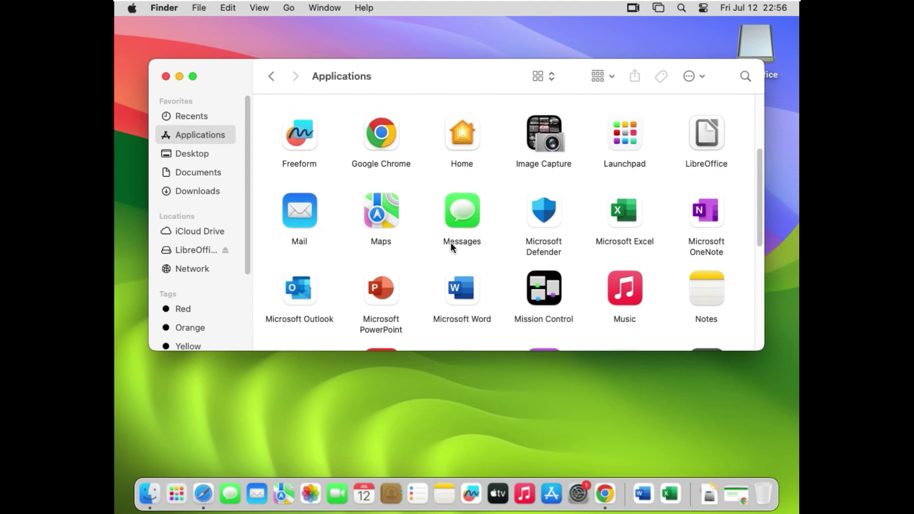
pyautogui.scroll(-5, 450, 242)
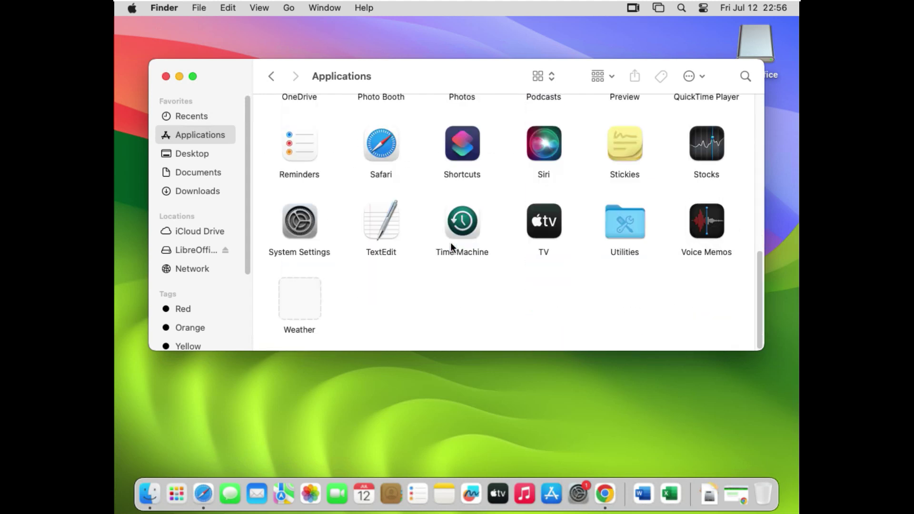
pyautogui.scroll(5, 447, 293)
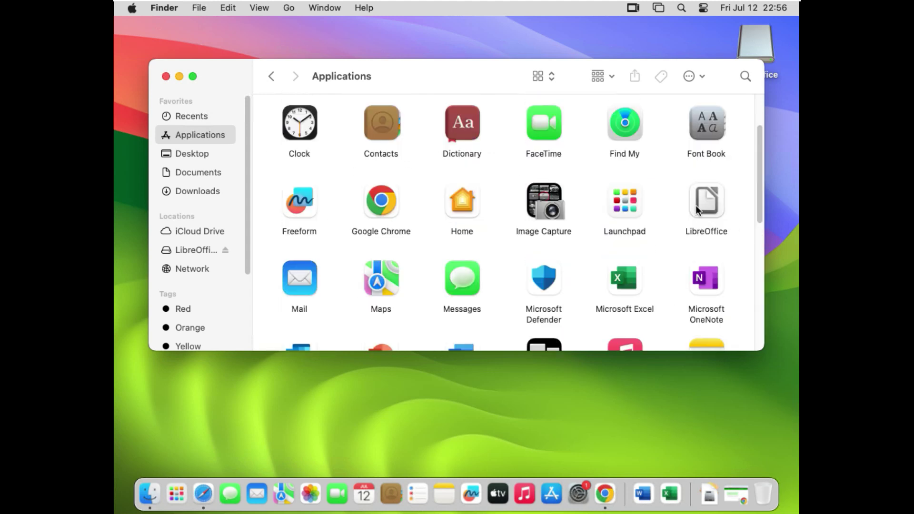
pyautogui.click(702, 203)
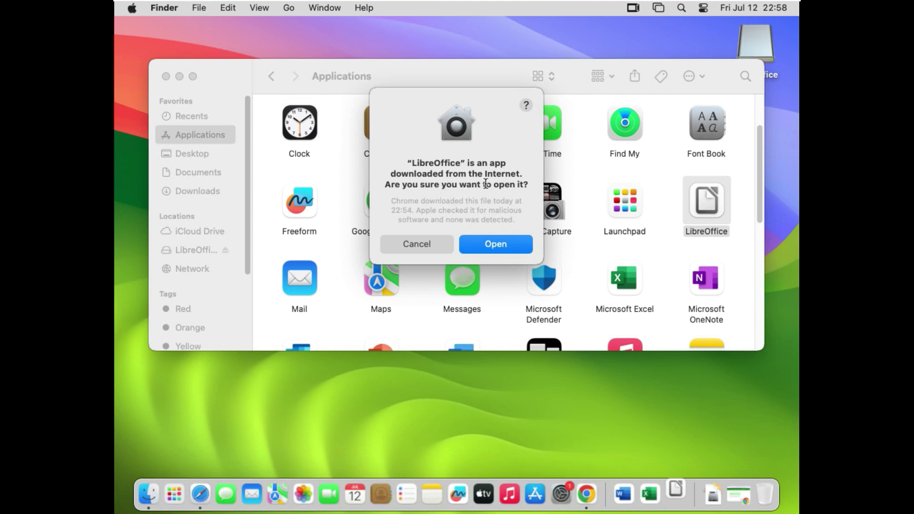
pyautogui.click(495, 244)
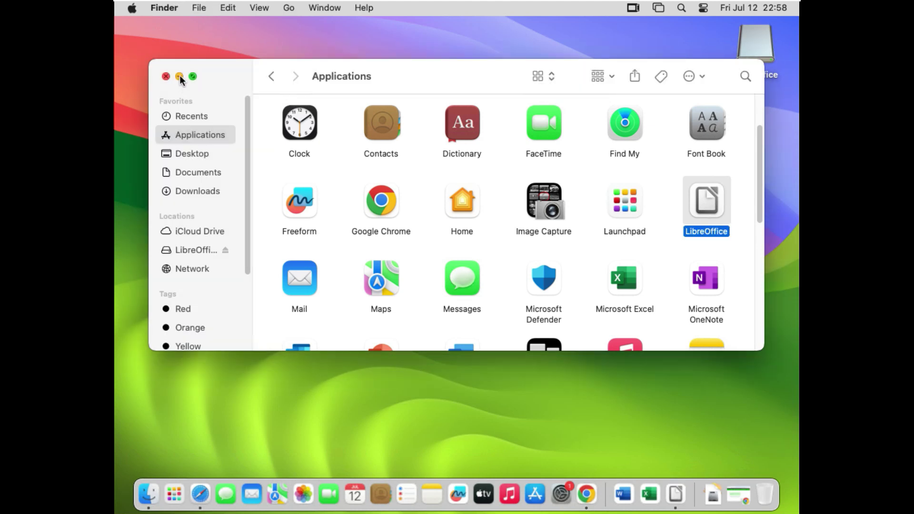
# Eject the mounted LibreOffice disk image and bring LibreOffice to the front
pyautogui.press('super+m')
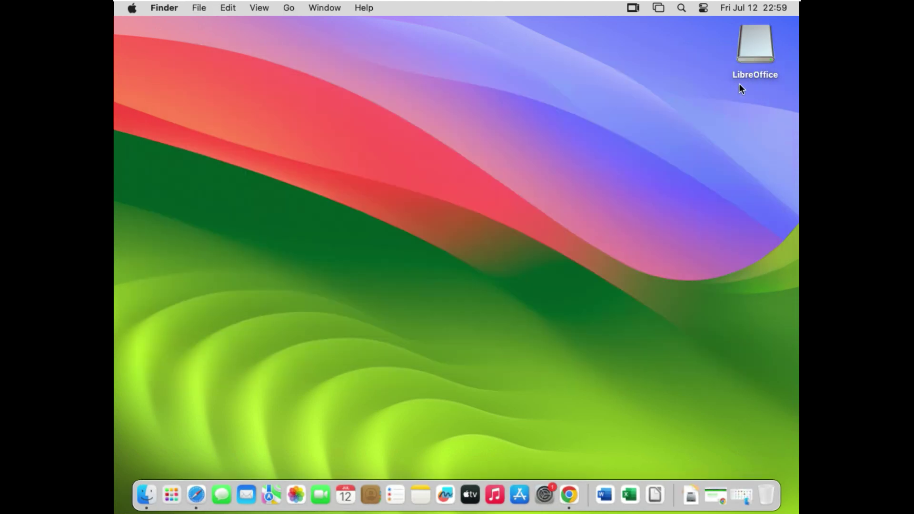
pyautogui.click(749, 49)
pyautogui.rightClick(749, 48)
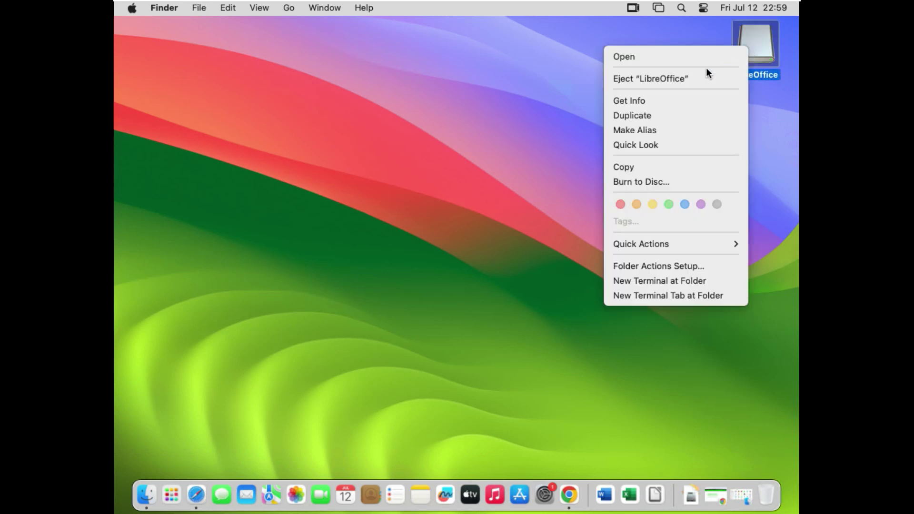
pyautogui.click(680, 82)
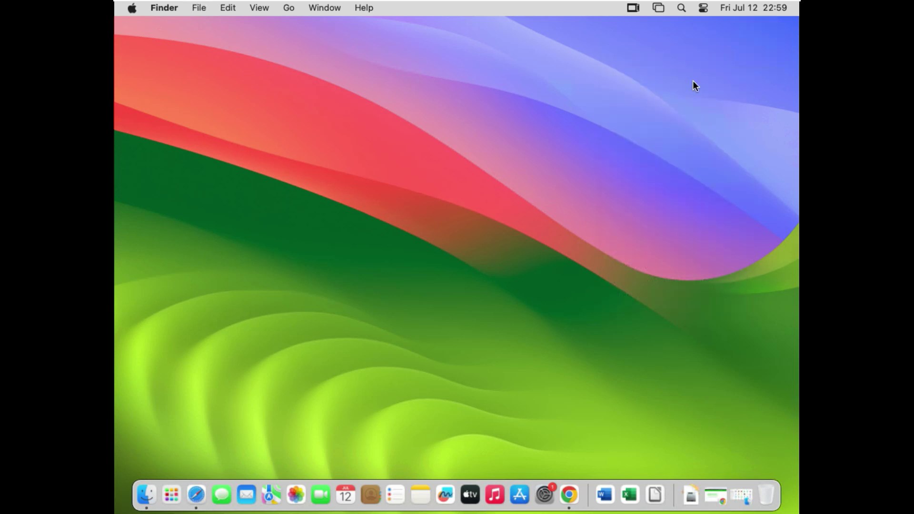
pyautogui.click(656, 503)
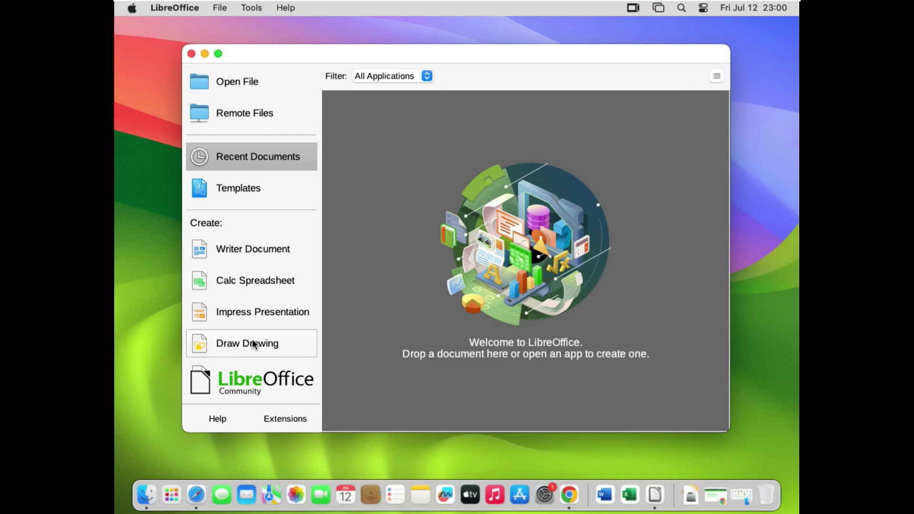
# Choose Writer Document under Create in the LibreOffice Start Center
pyautogui.click(253, 248)
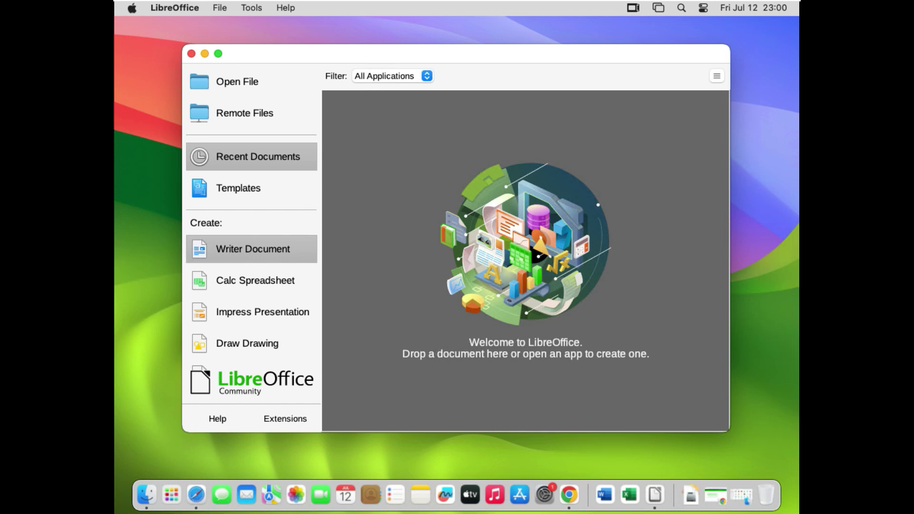
# Open a blank Writer document, turn off tips on startup, and maximise the window
pyautogui.click(297, 253)
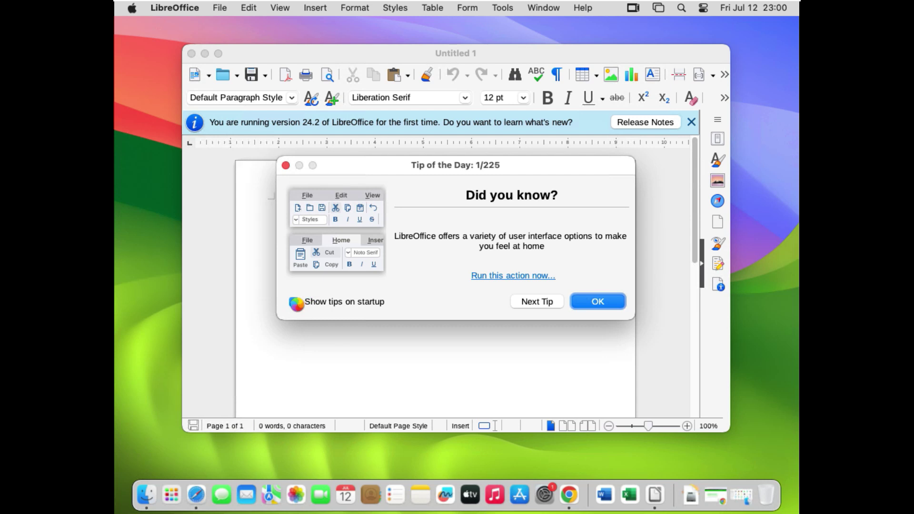
pyautogui.click(295, 302)
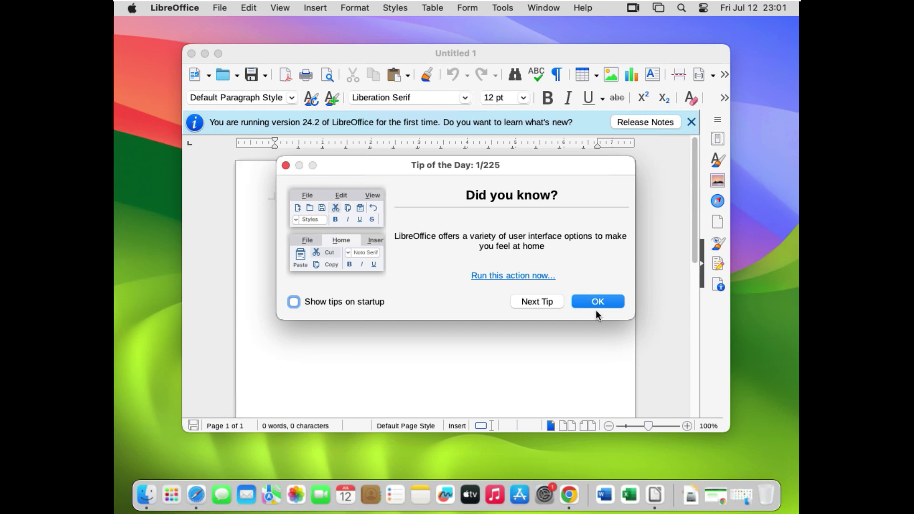
pyautogui.click(615, 302)
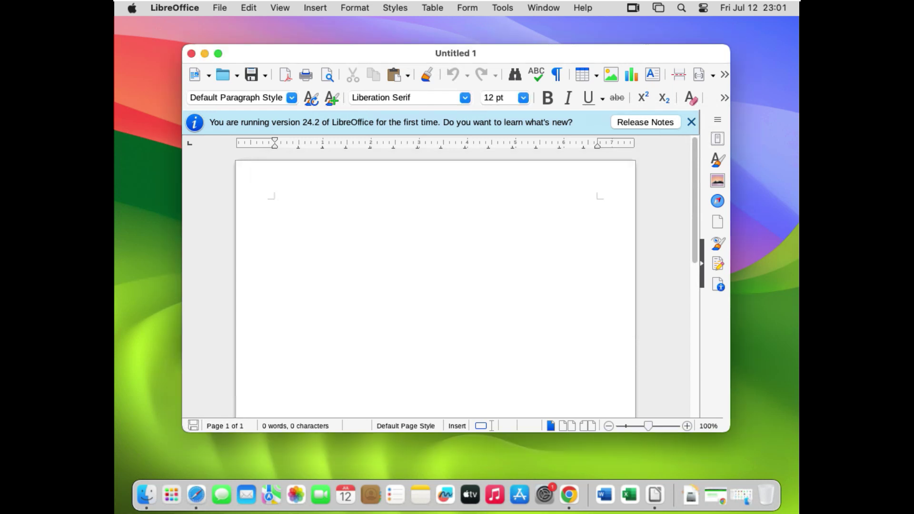
pyautogui.click(218, 53)
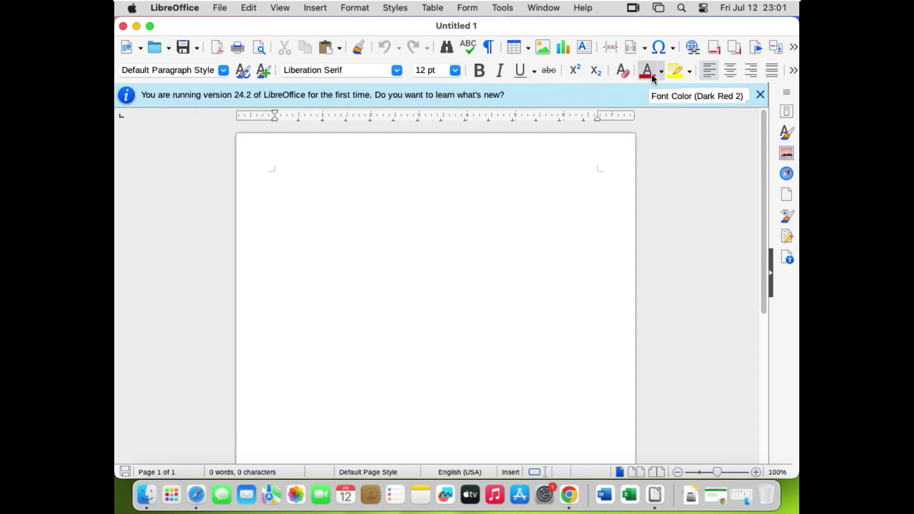
# Type 'Hello how are you..' and set the line to 20 pt
pyautogui.moveTo(333, 161)
pyautogui.write('Hello a')
pyautogui.write('ow are you.')
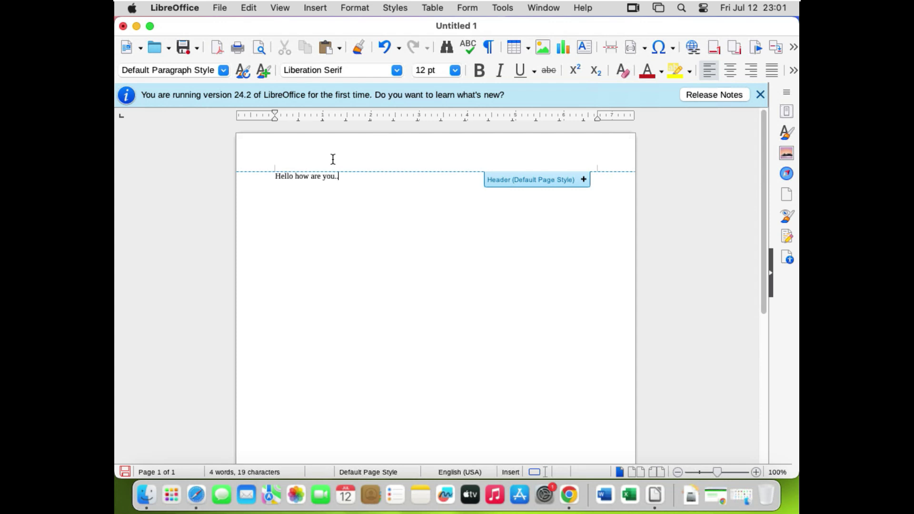
pyautogui.moveTo(339, 177); pyautogui.dragTo(271, 174)
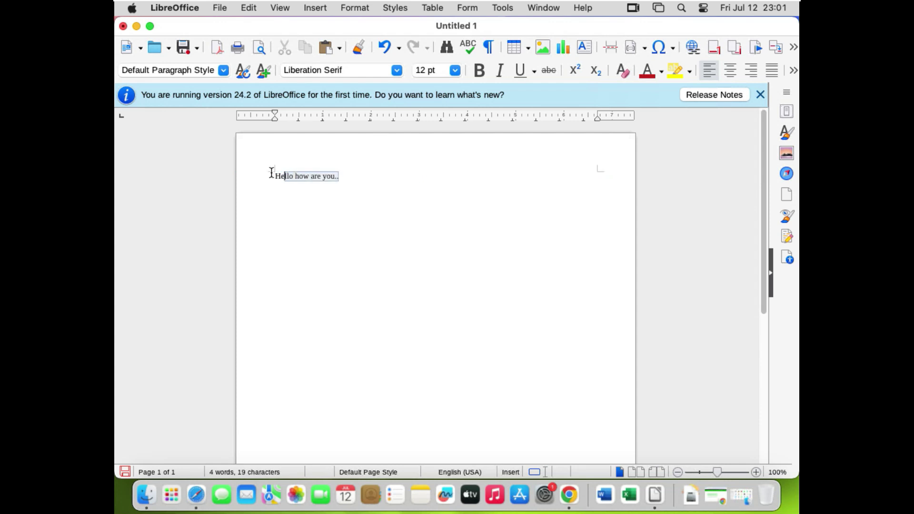
pyautogui.click(436, 70)
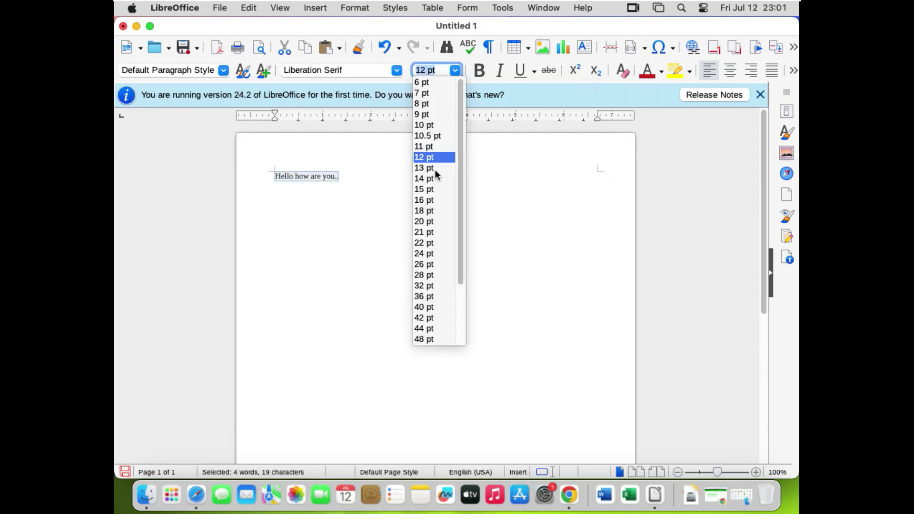
pyautogui.click(425, 222)
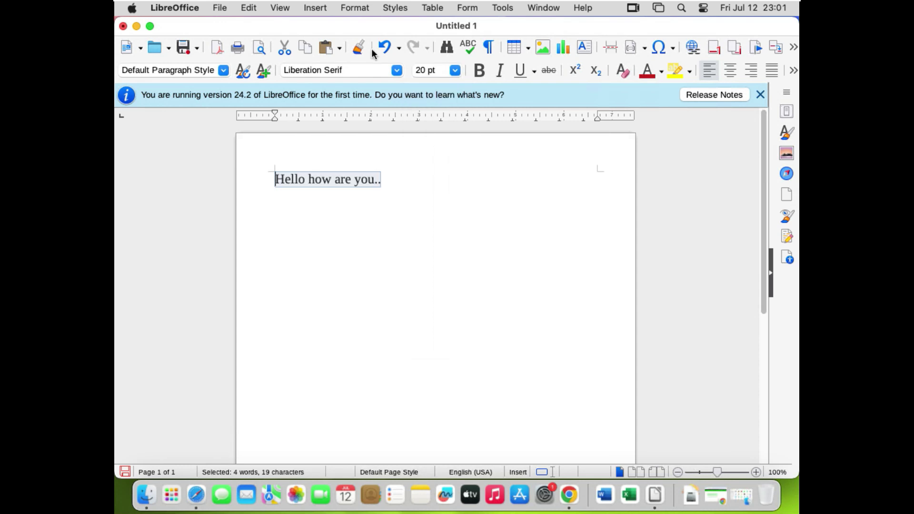
# Change the line's font from Liberation Serif to Arial
pyautogui.click(398, 71)
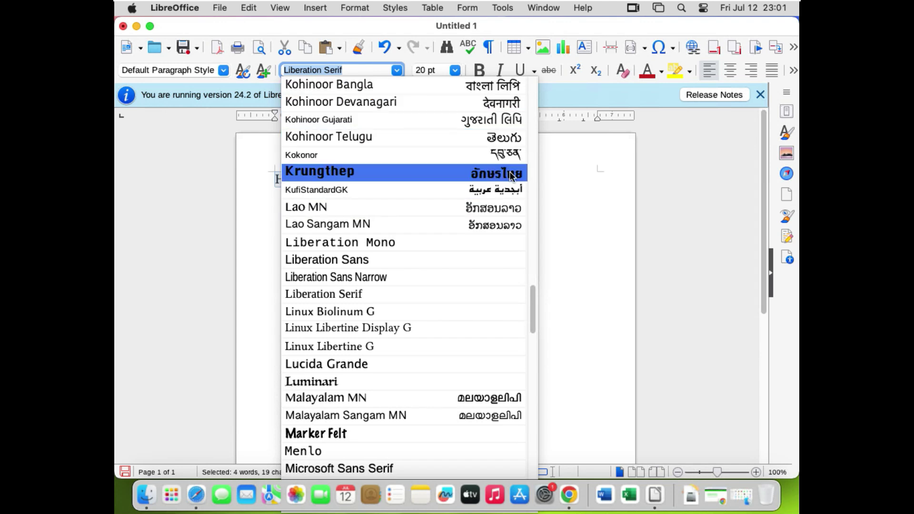
pyautogui.scroll(-3, 492, 219)
pyautogui.scroll(4, 493, 220)
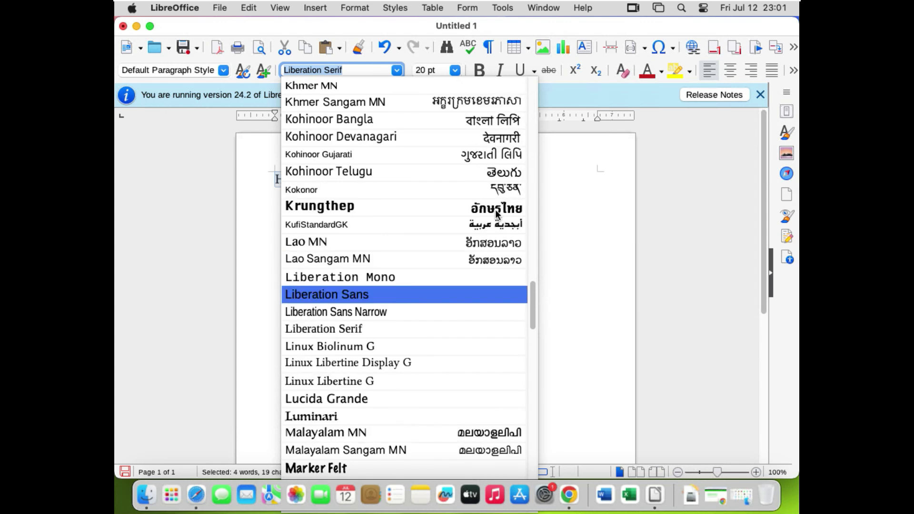
pyautogui.scroll(15, 495, 209)
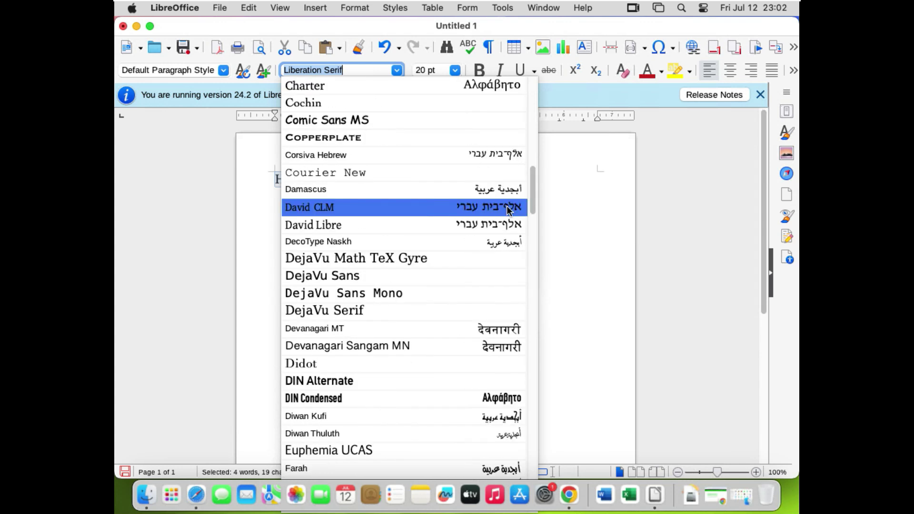
pyautogui.scroll(-3, 497, 284)
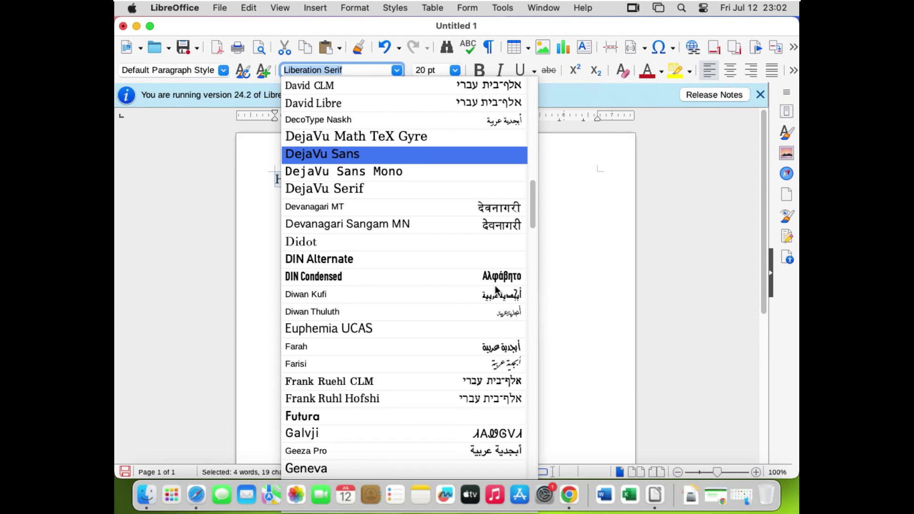
pyautogui.scroll(-20, 495, 285)
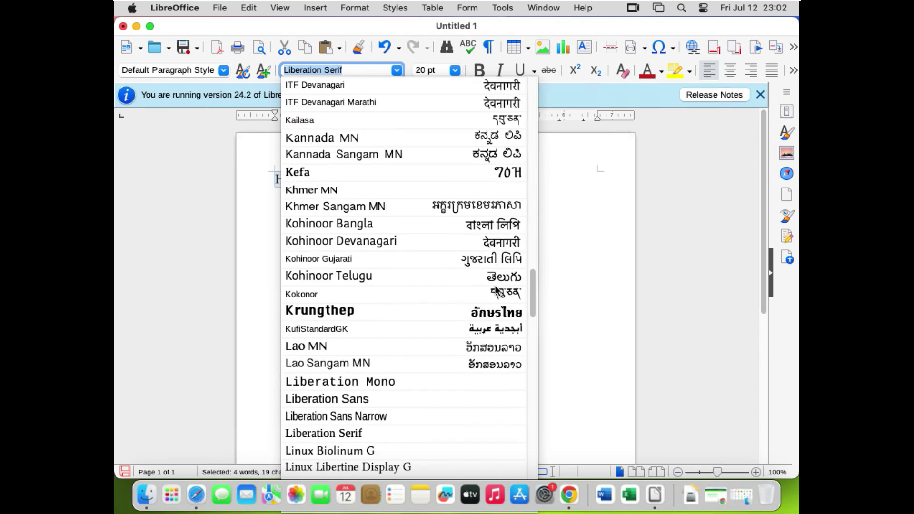
pyautogui.scroll(-20, 495, 289)
pyautogui.scroll(-3, 495, 289)
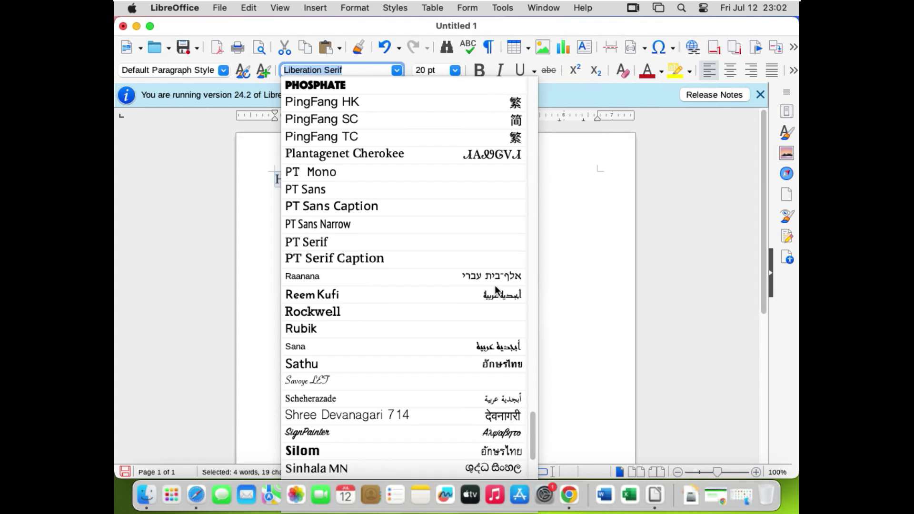
pyautogui.scroll(-3, 495, 285)
pyautogui.scroll(20, 496, 264)
pyautogui.scroll(-2, 495, 263)
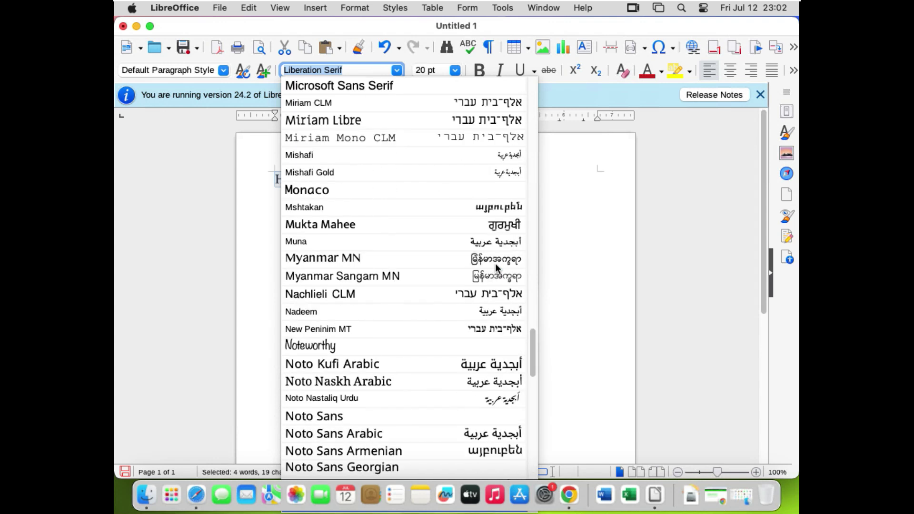
pyautogui.click(640, 219)
pyautogui.click(397, 71)
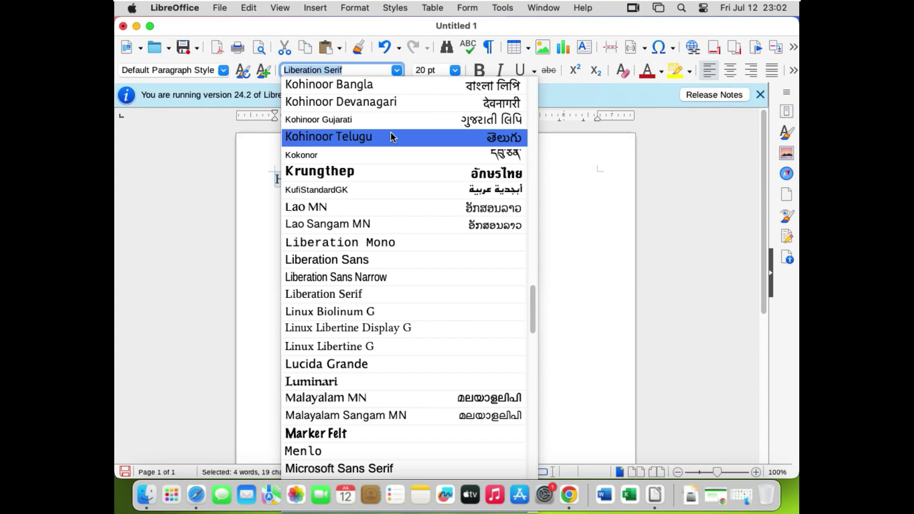
pyautogui.write('Ar')
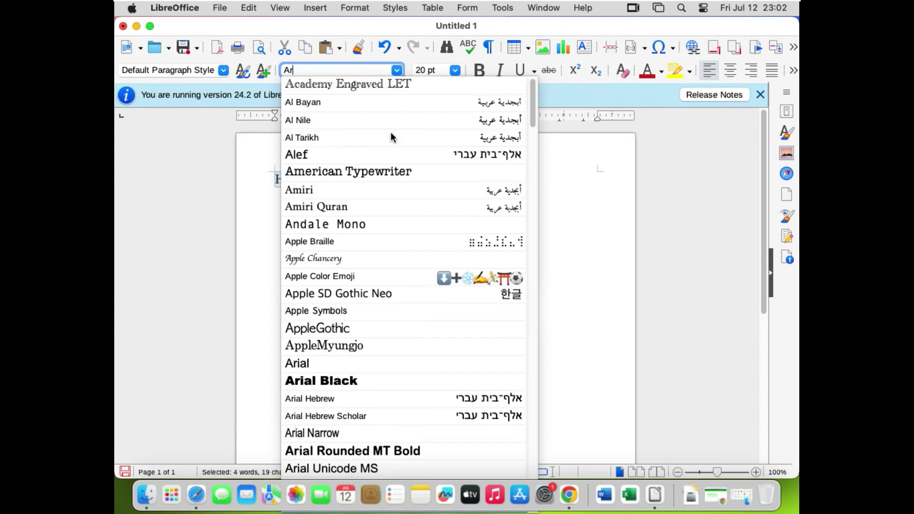
pyautogui.click(307, 370)
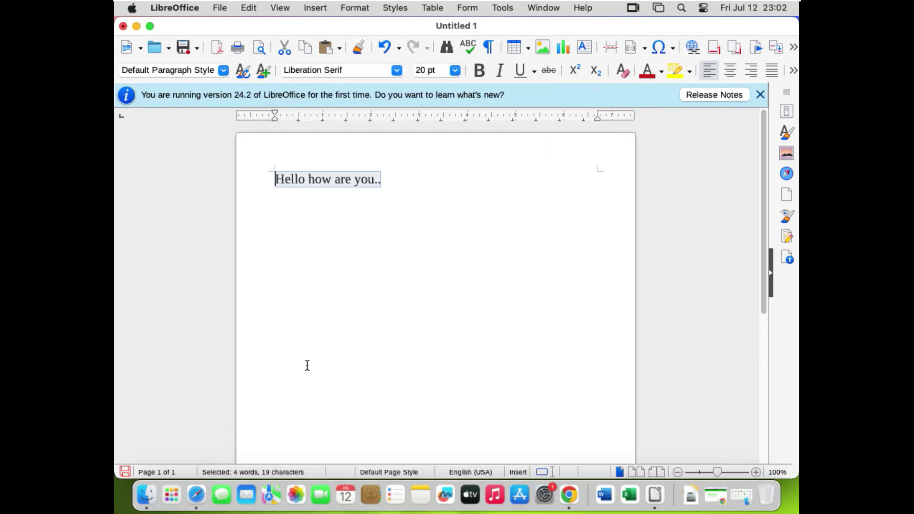
pyautogui.press('Right')
pyautogui.moveTo(390, 179); pyautogui.dragTo(252, 176)
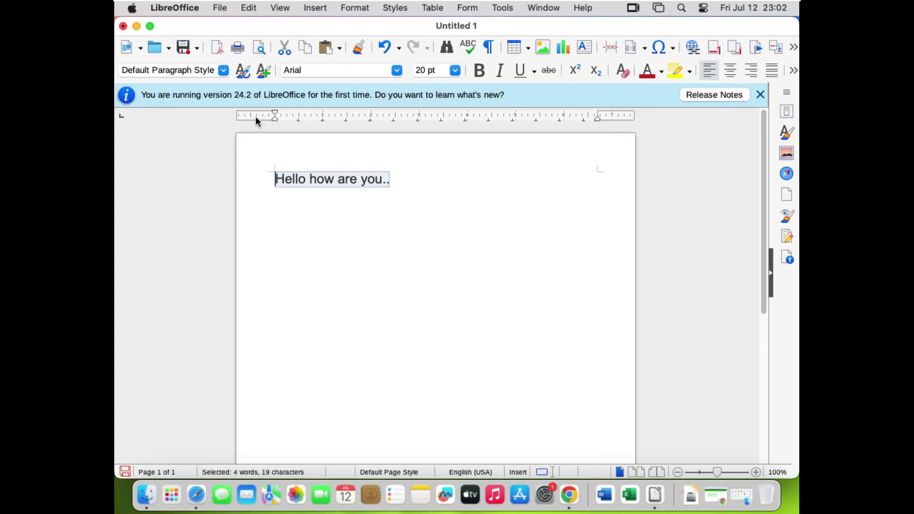
# Save the document as 'libre office word' in Word 2010–365 (.docx) format
pyautogui.click(184, 48)
pyautogui.write('libre or')
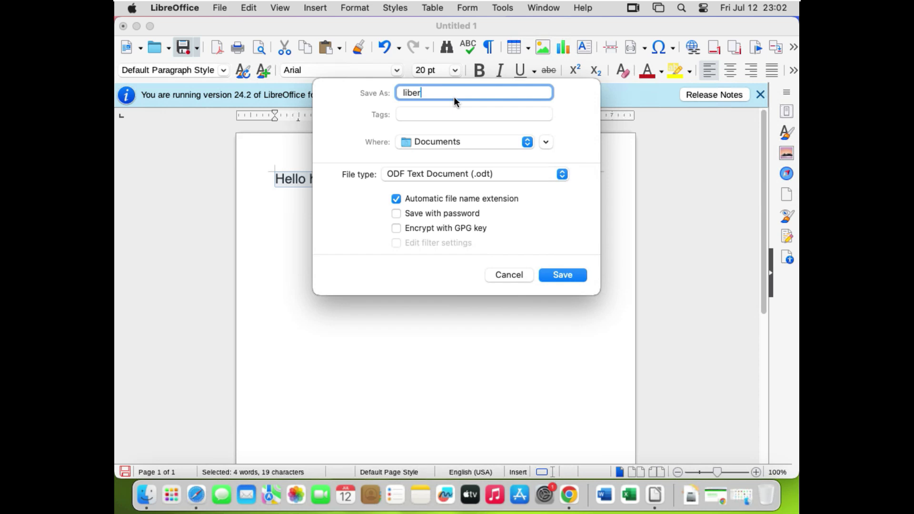
pyautogui.write('fice work')
pyautogui.press('BackSpace')
pyautogui.write('d')
pyautogui.click(501, 175)
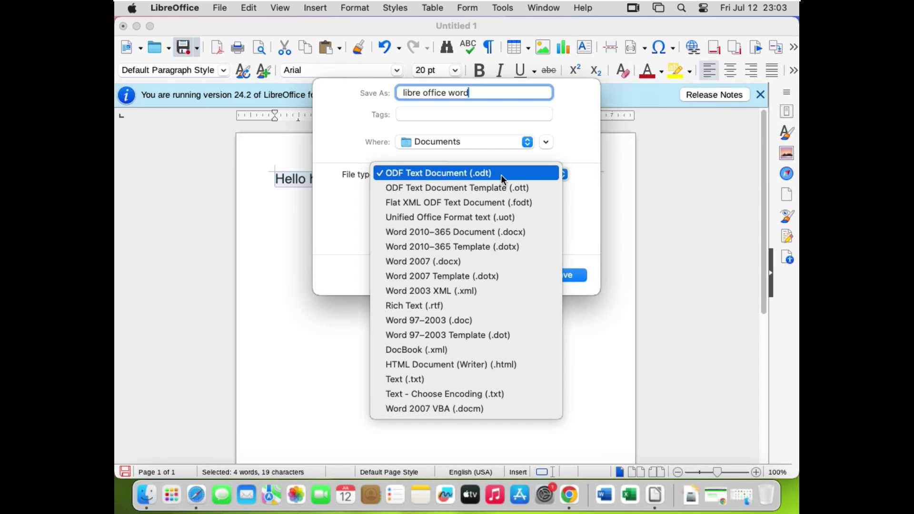
pyautogui.click(476, 232)
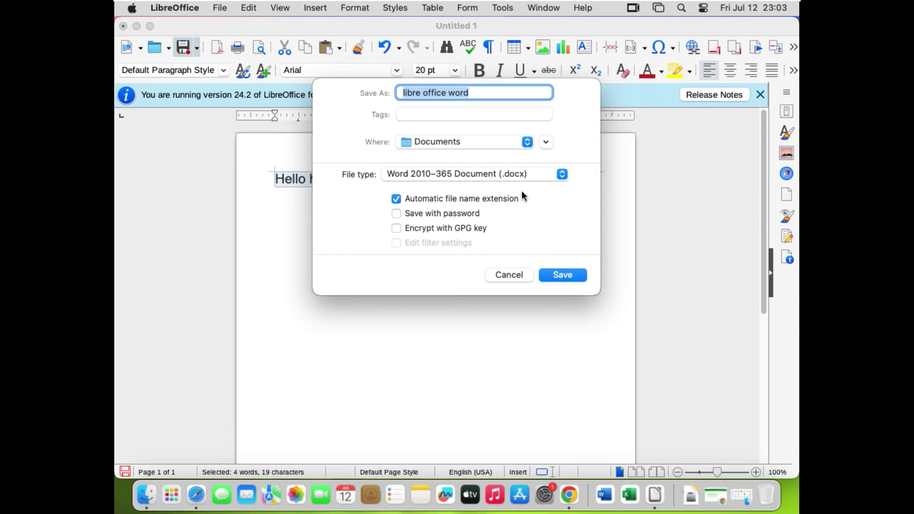
pyautogui.click(567, 276)
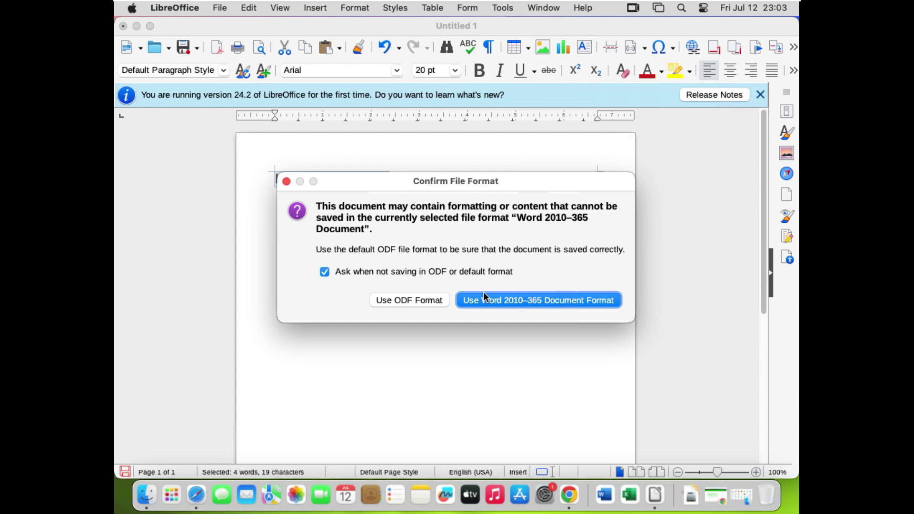
# Turn off the non-ODF format warning, keep Word format, and allow Documents folder access
pyautogui.click(375, 274)
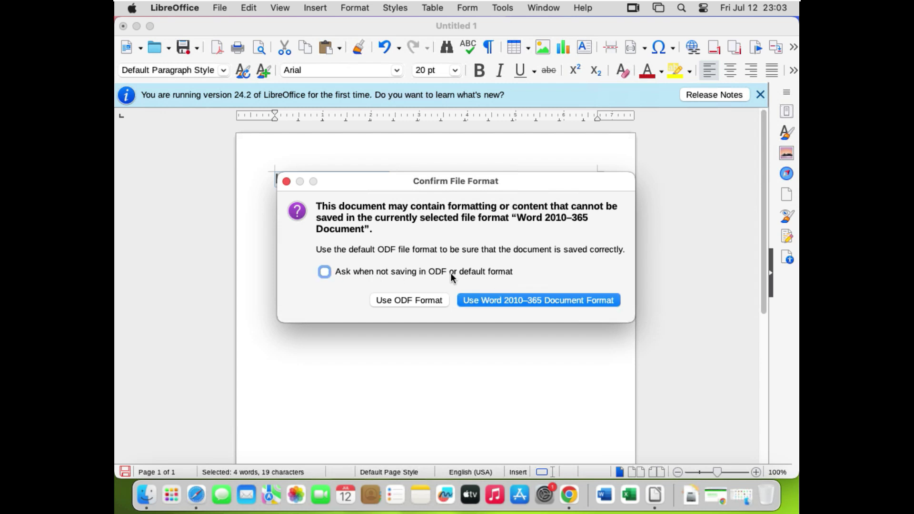
pyautogui.click(505, 300)
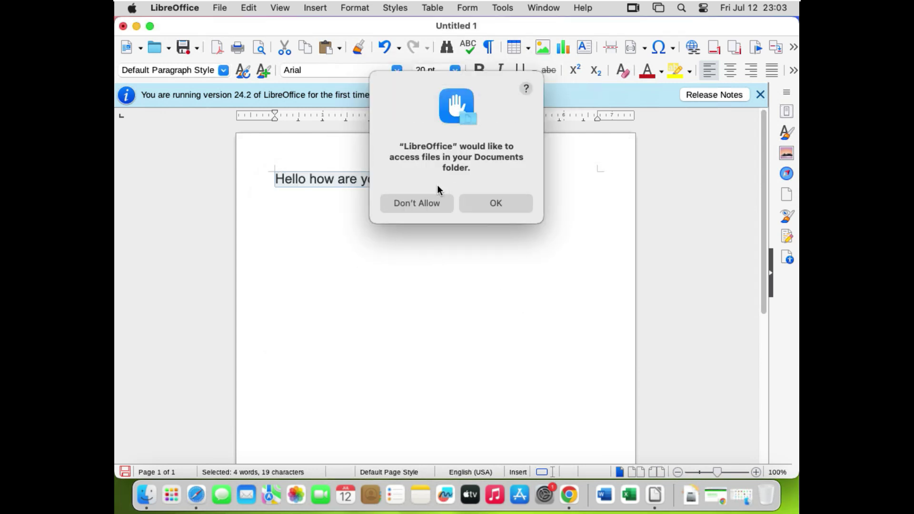
pyautogui.click(496, 203)
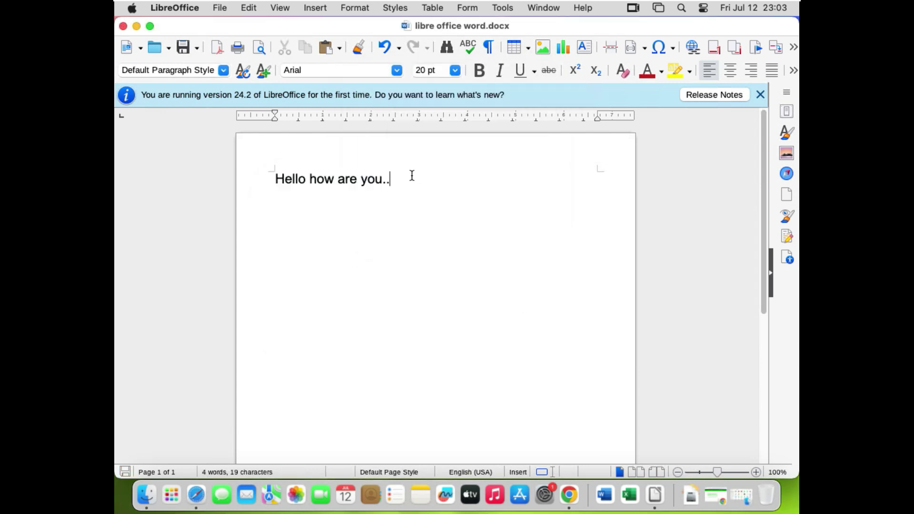
# Create a blank Word document, browse its Insert, Draw and Home tabs, then return to LibreOffice
pyautogui.click(613, 505)
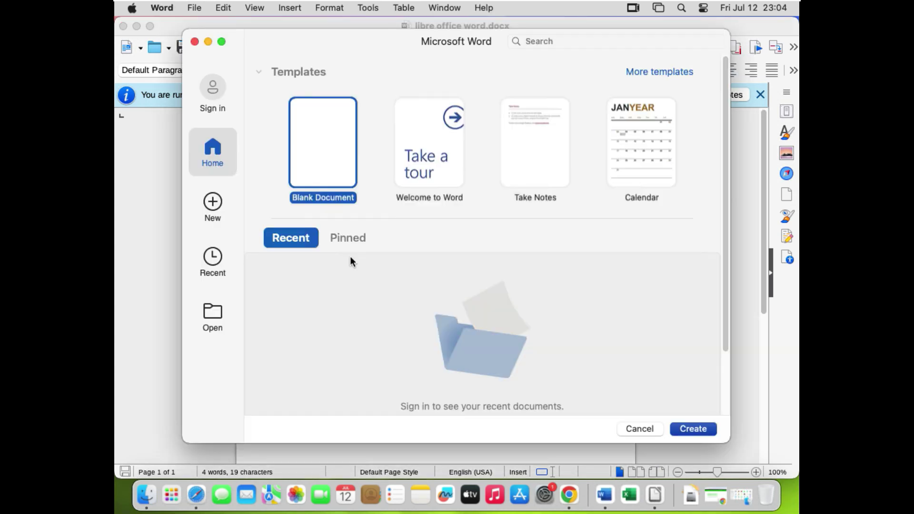
pyautogui.doubleClick(320, 132)
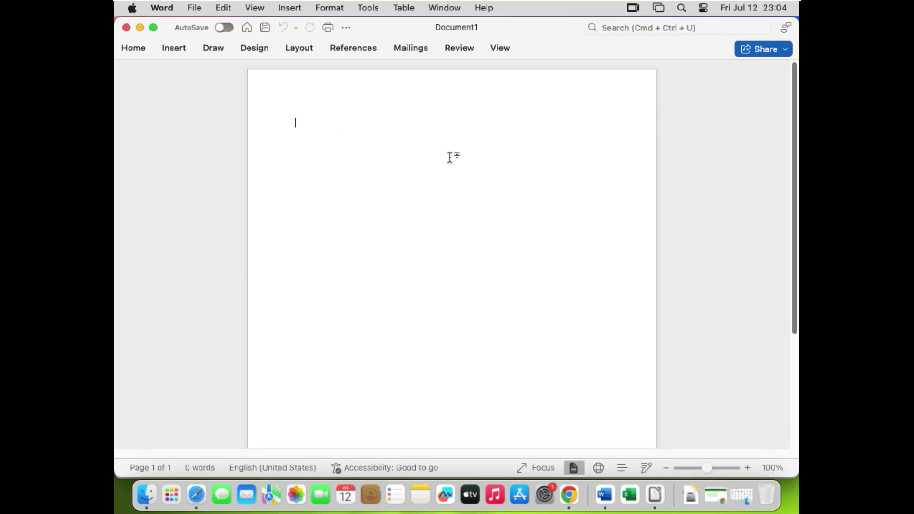
pyautogui.click(178, 49)
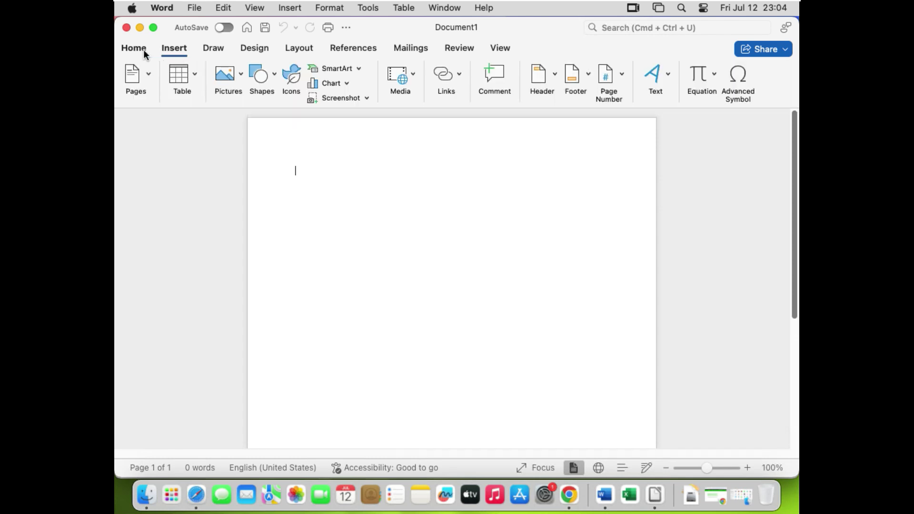
pyautogui.click(144, 50)
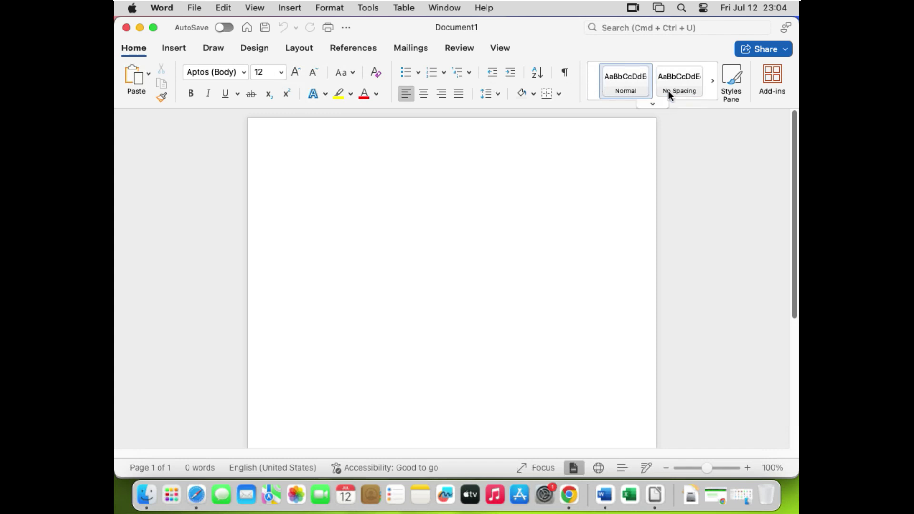
pyautogui.click(174, 47)
pyautogui.click(213, 47)
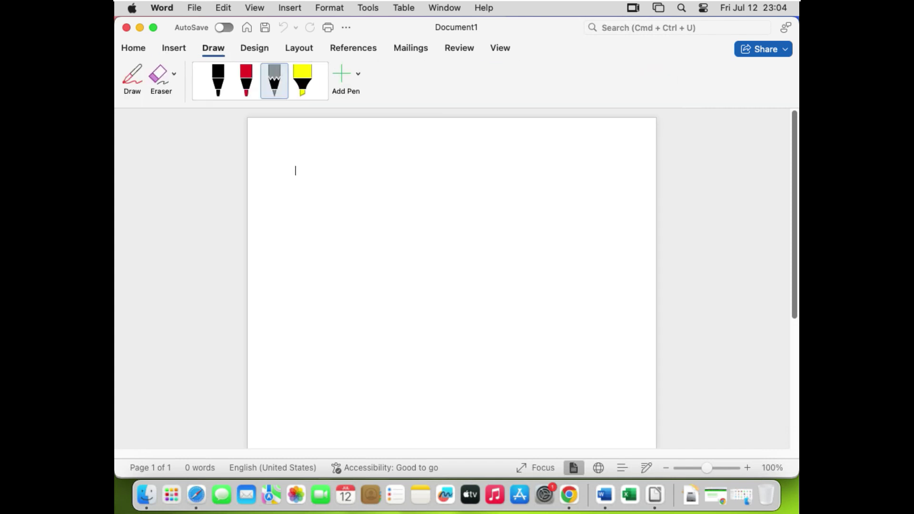
pyautogui.click(136, 50)
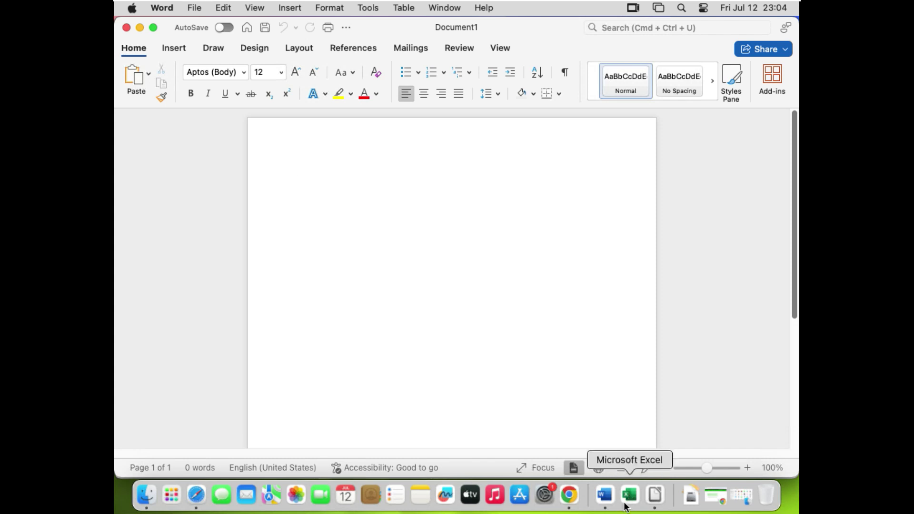
pyautogui.click(656, 498)
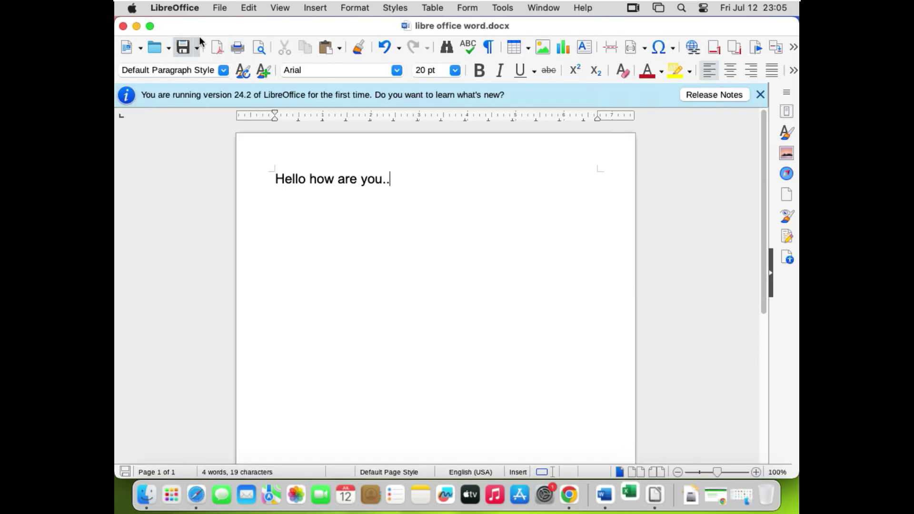
# Switch LibreOffice to the Tabbed user interface for all modules
pyautogui.click(280, 8)
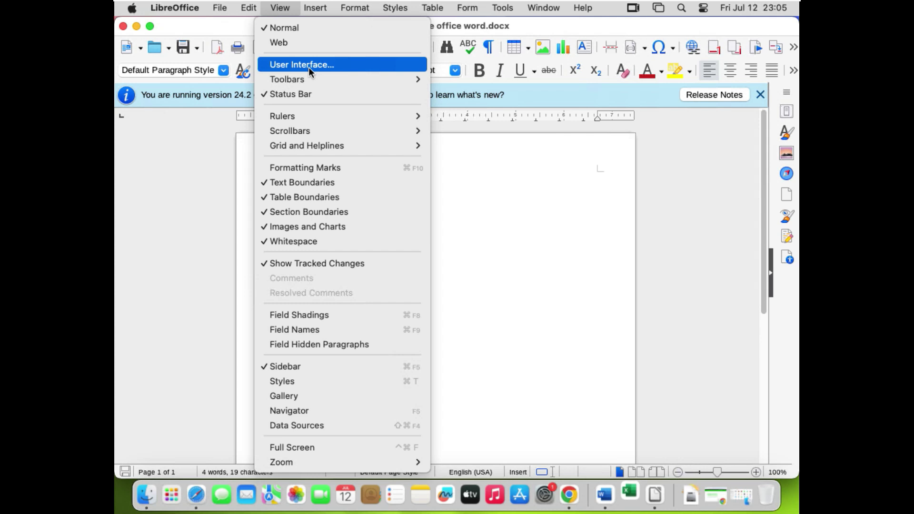
pyautogui.click(309, 67)
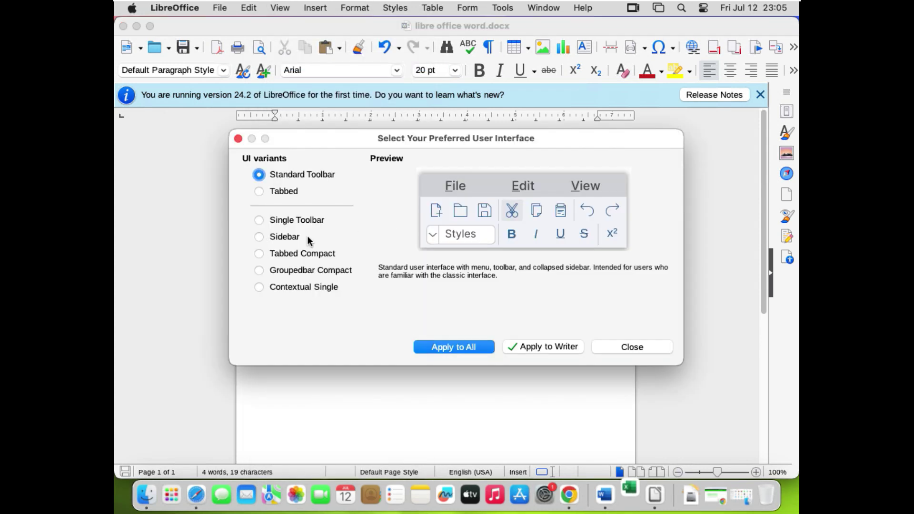
pyautogui.click(285, 192)
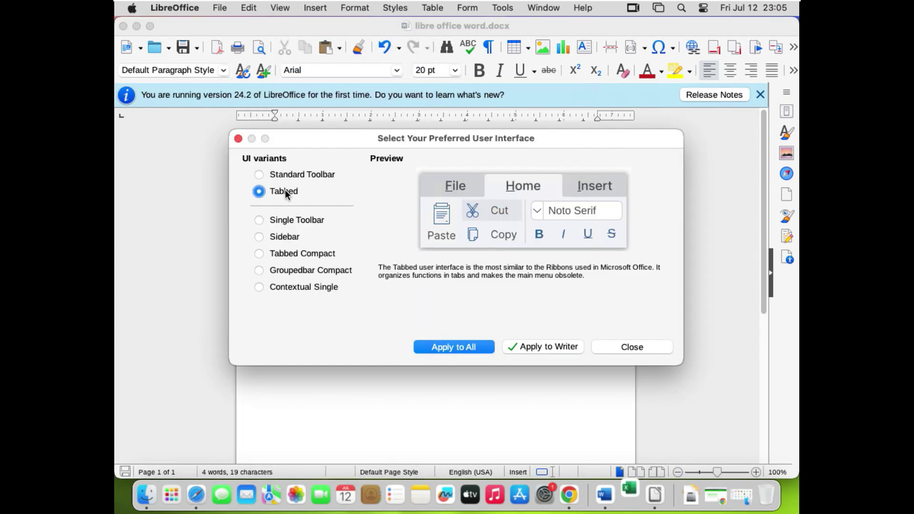
pyautogui.click(462, 347)
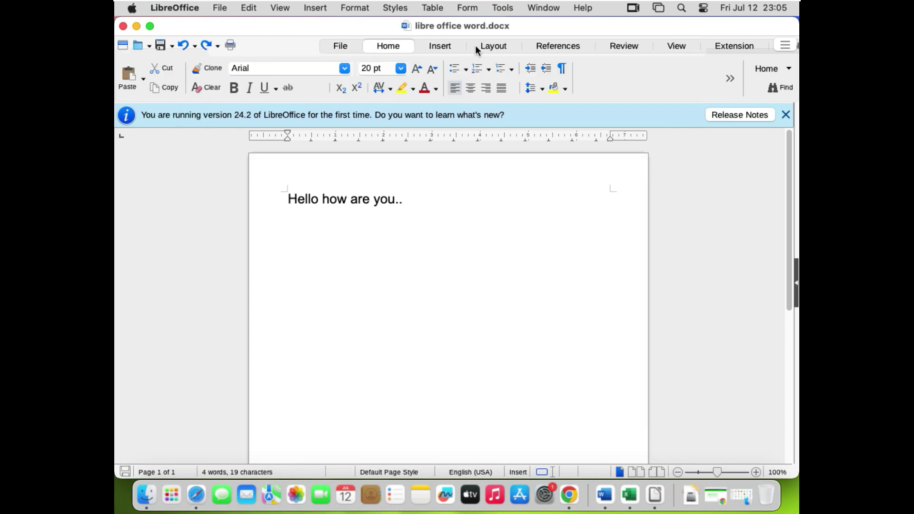
# Browse the tabbed ribbon's Home, Insert, Layout, References and File tools
pyautogui.click(730, 78)
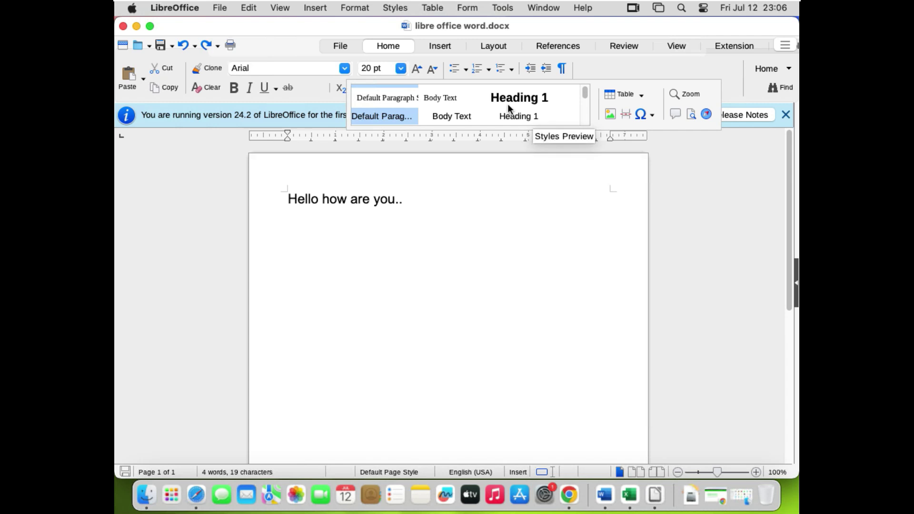
pyautogui.click(439, 46)
pyautogui.click(500, 48)
pyautogui.click(554, 50)
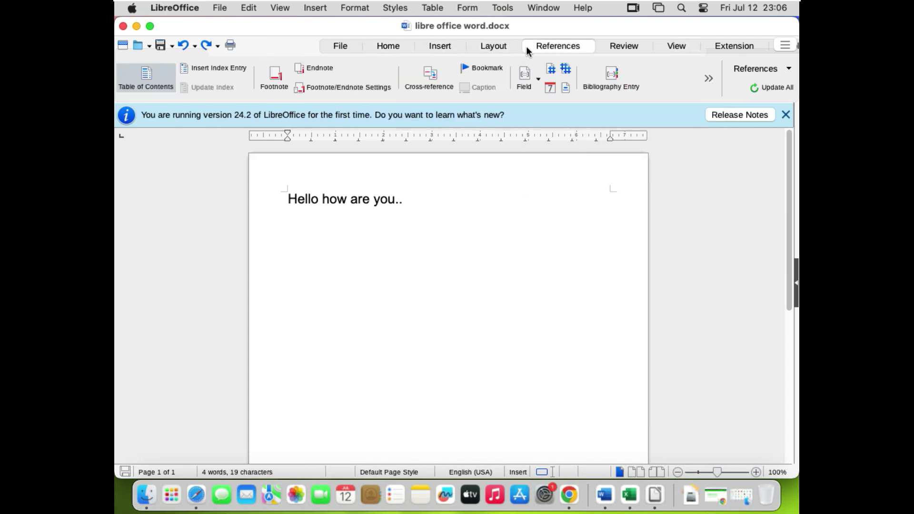
pyautogui.click(340, 46)
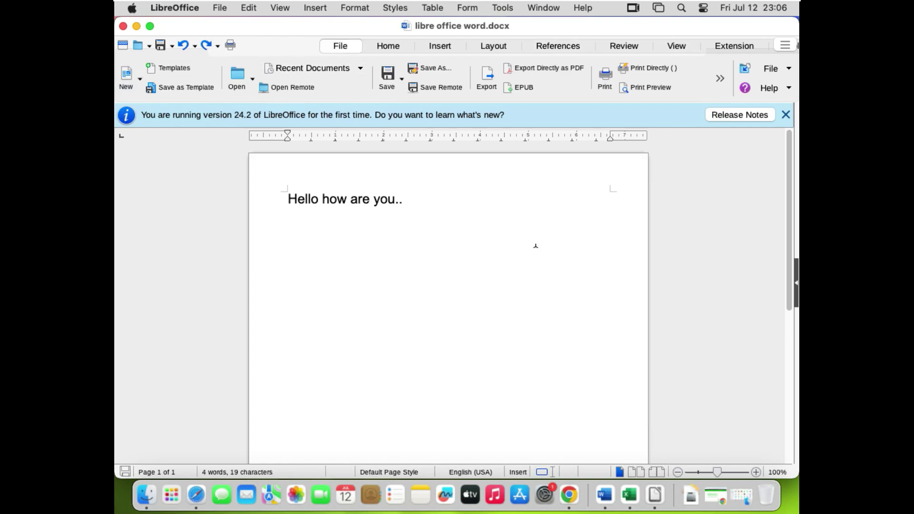
# Close the two Word documents and start a new Calc spreadsheet from the Start Center
pyautogui.click(124, 27)
pyautogui.click(126, 27)
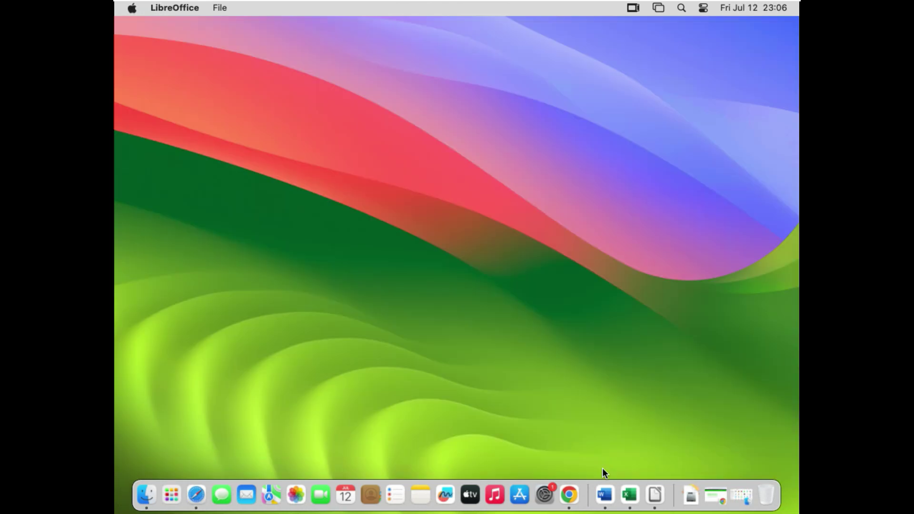
pyautogui.click(664, 504)
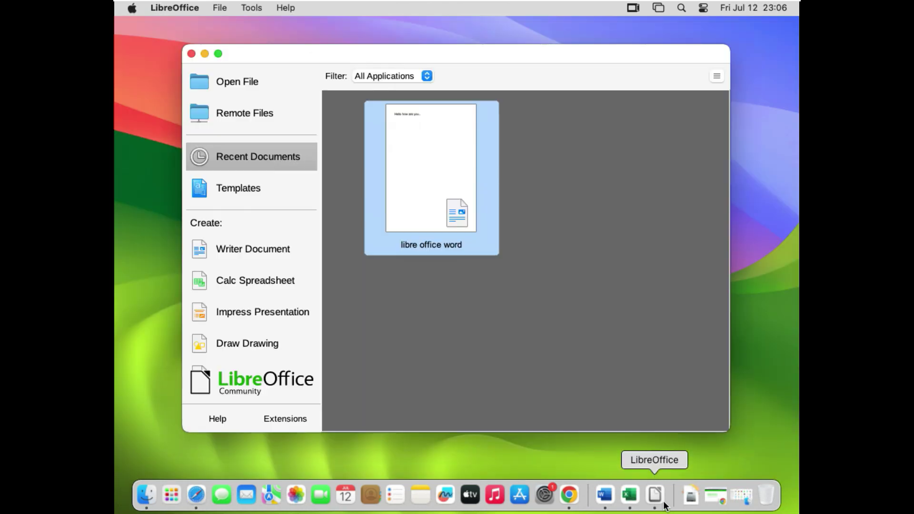
pyautogui.click(254, 286)
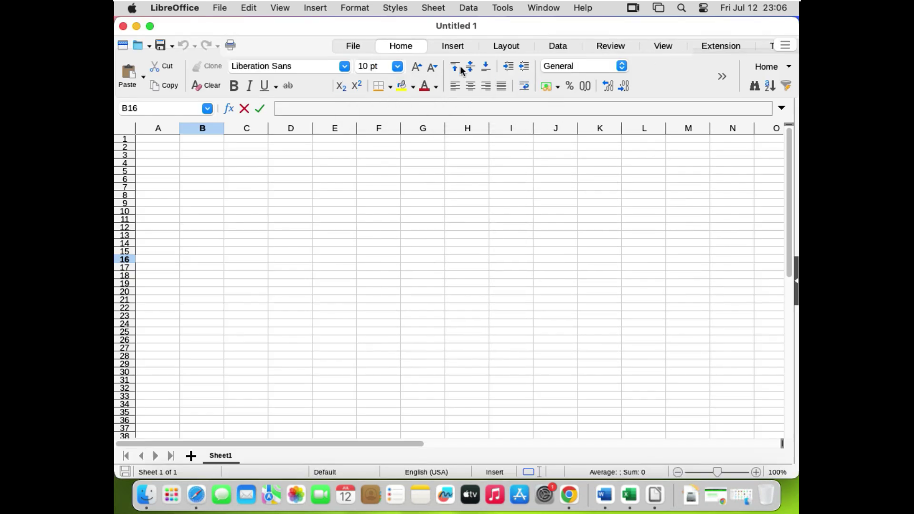
# Browse the Calc Home, Insert, Layout, Data and File ribbon tabs
pyautogui.click(722, 76)
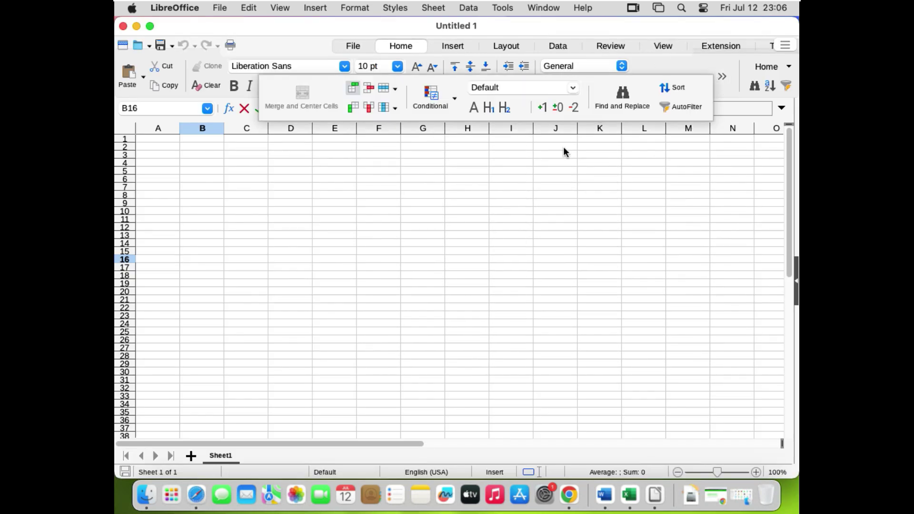
pyautogui.click(651, 181)
pyautogui.click(467, 49)
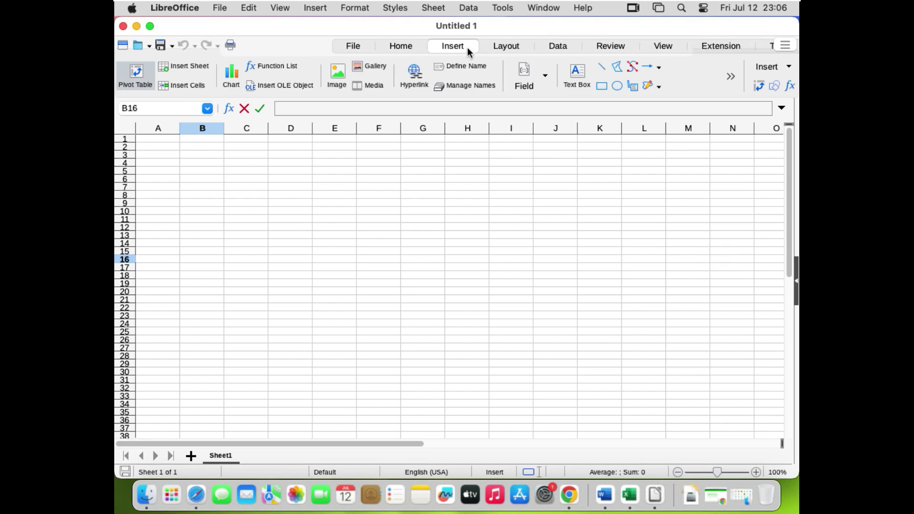
pyautogui.click(507, 48)
pyautogui.click(568, 49)
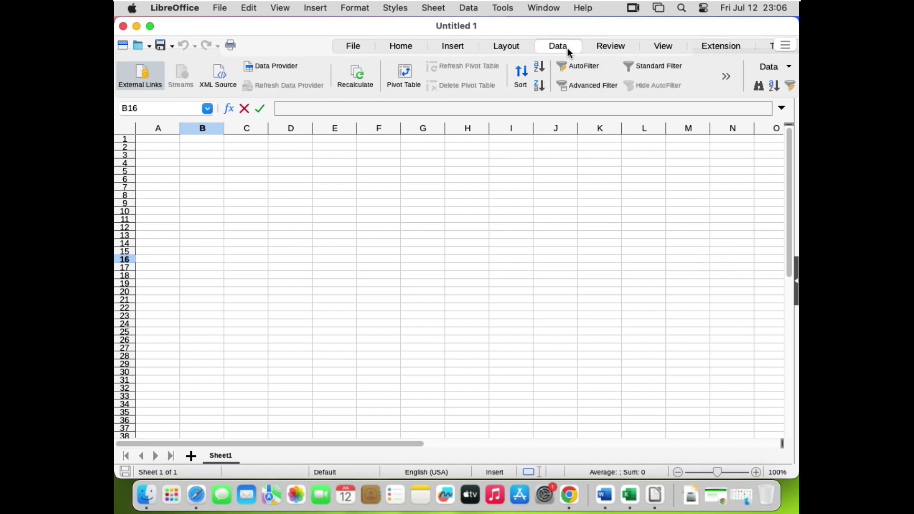
pyautogui.click(503, 49)
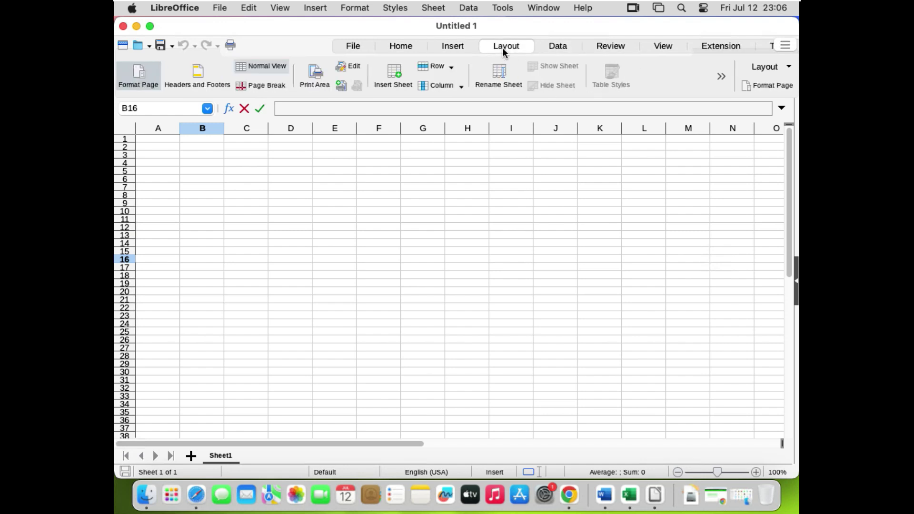
pyautogui.click(347, 48)
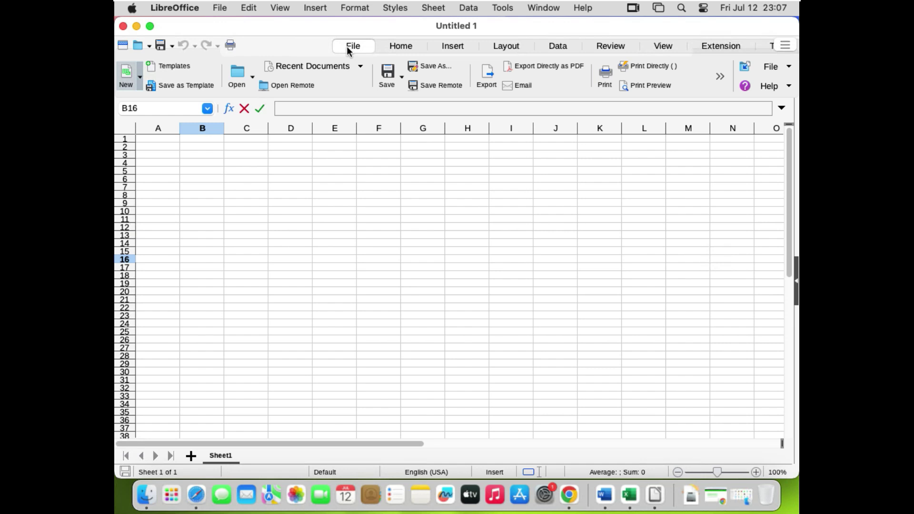
# Enter 102333 in cell C10
pyautogui.moveTo(246, 227); pyautogui.dragTo(291, 275)
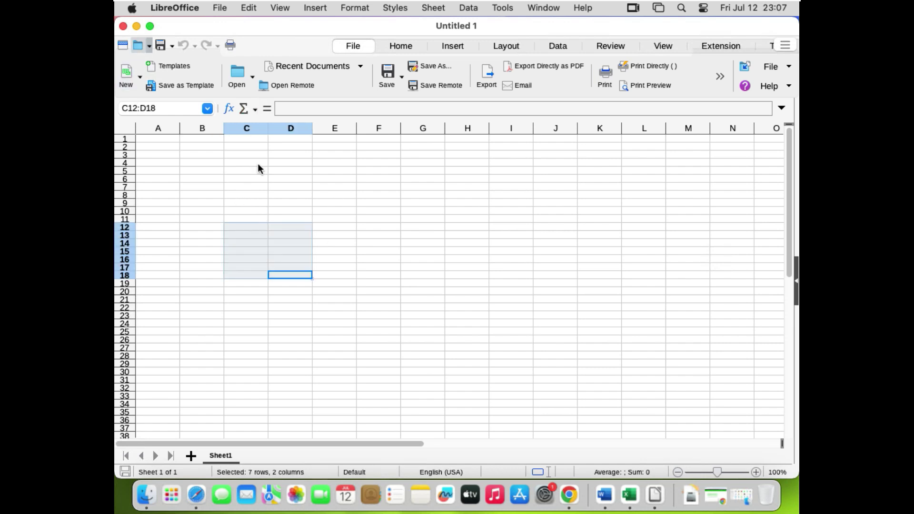
pyautogui.click(259, 213)
pyautogui.write('102333')
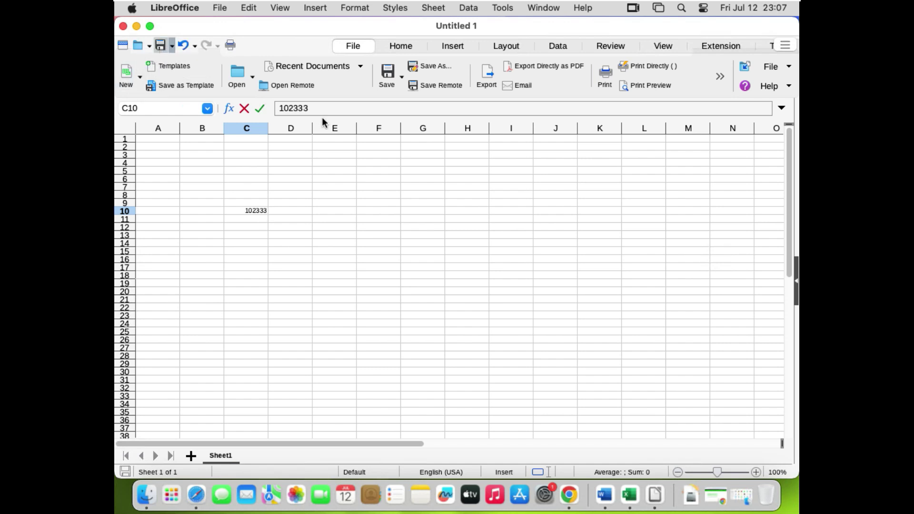
# Check the Save As file type, cancel, and close the spreadsheet without saving
pyautogui.press('super+s')
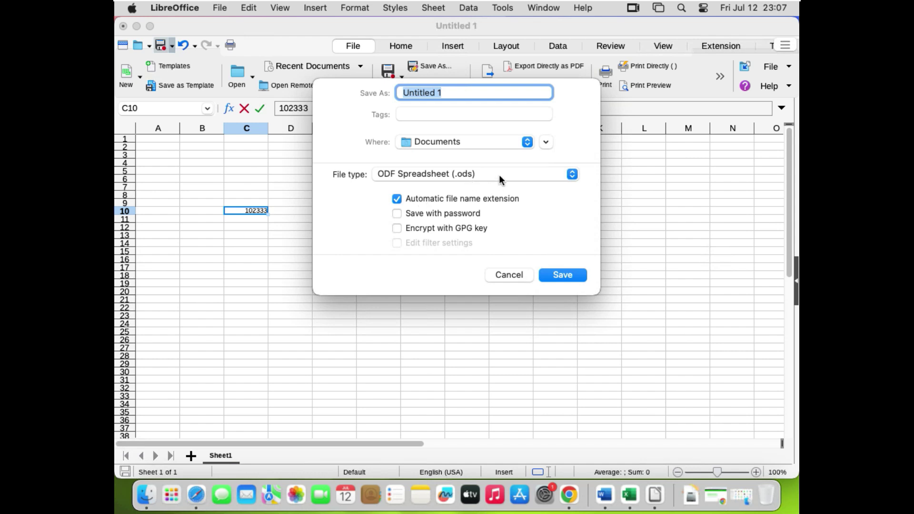
pyautogui.click(505, 278)
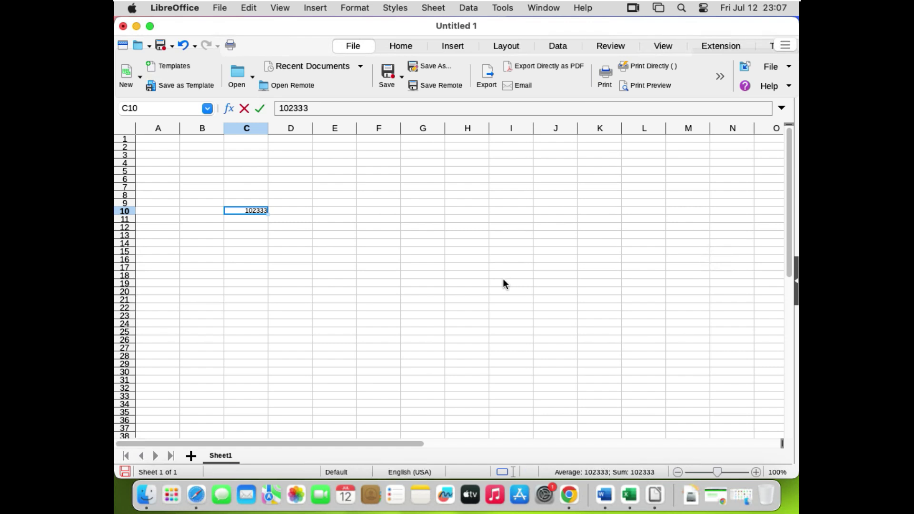
pyautogui.press('super+w')
pyautogui.click(448, 277)
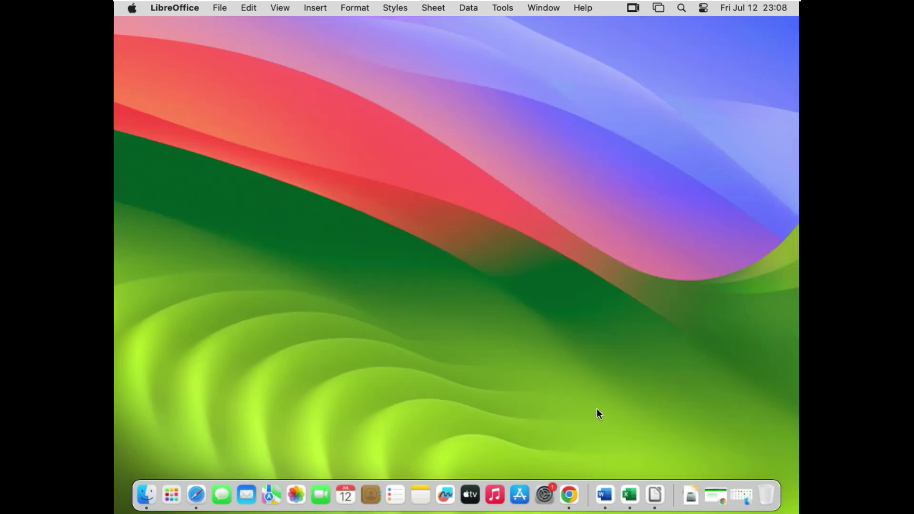
# From the Start Center, open LibreOffice Preferences and select the Load/Save category
pyautogui.click(656, 494)
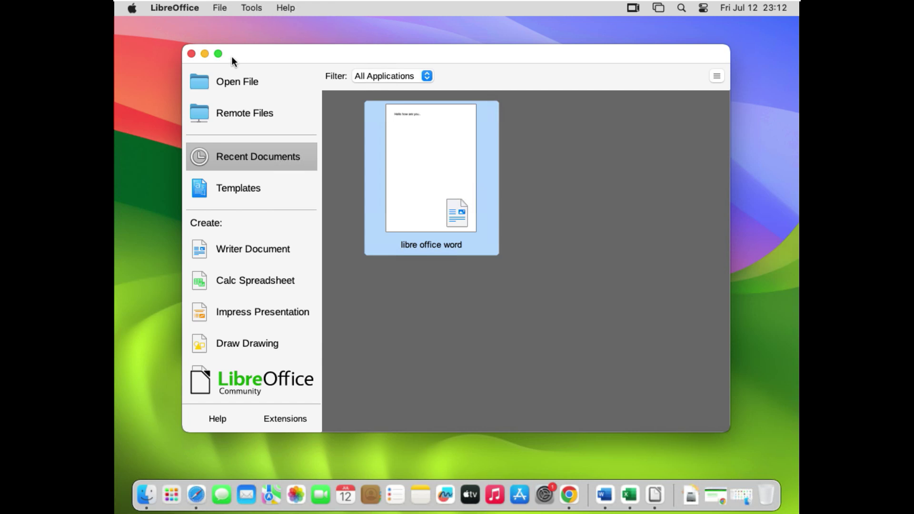
pyautogui.click(156, 10)
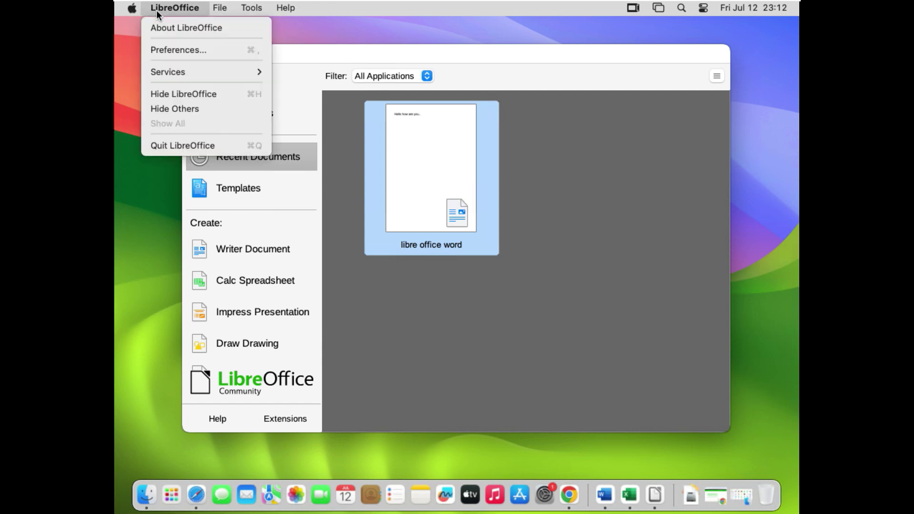
pyautogui.click(175, 51)
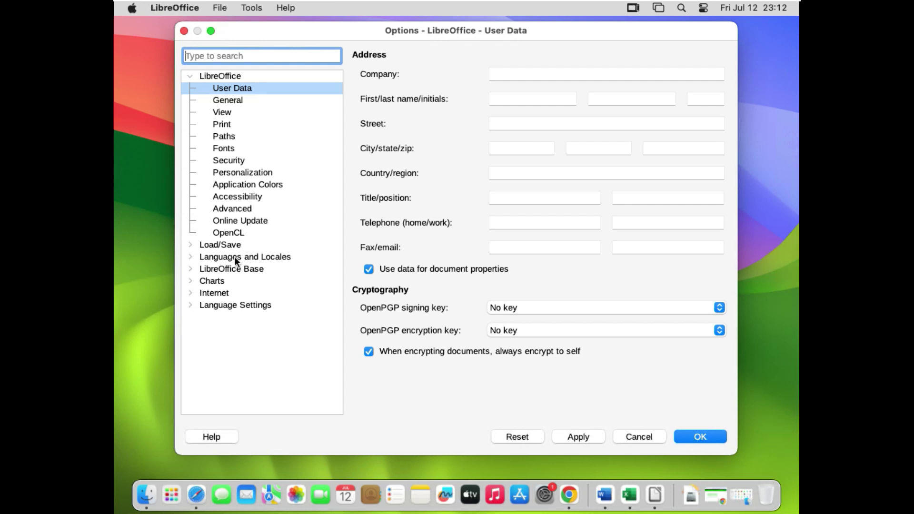
pyautogui.click(216, 247)
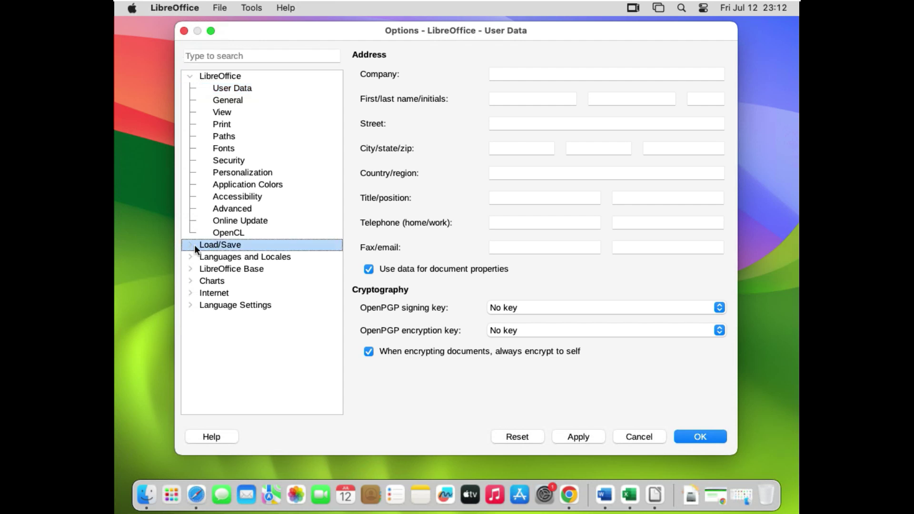
# Set text documents to always save as Word 2010–365 .docx and apply
pyautogui.click(191, 245)
pyautogui.click(230, 258)
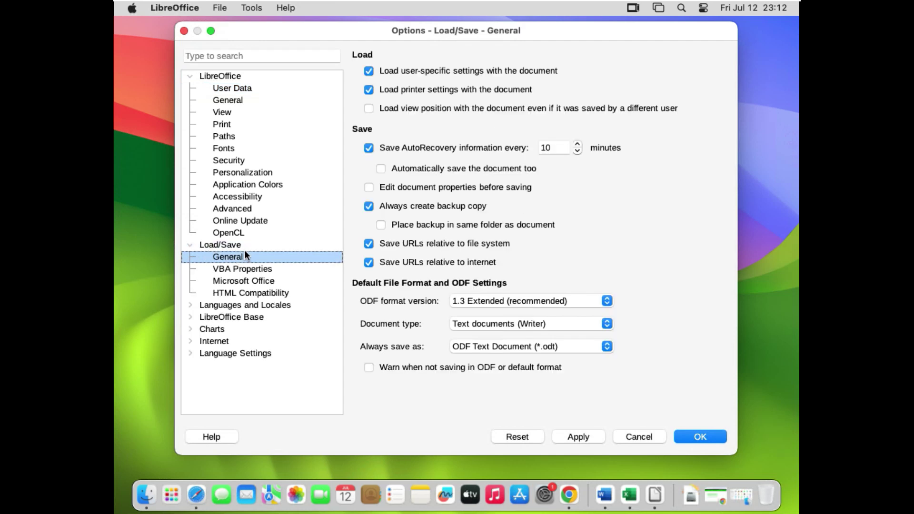
pyautogui.click(550, 324)
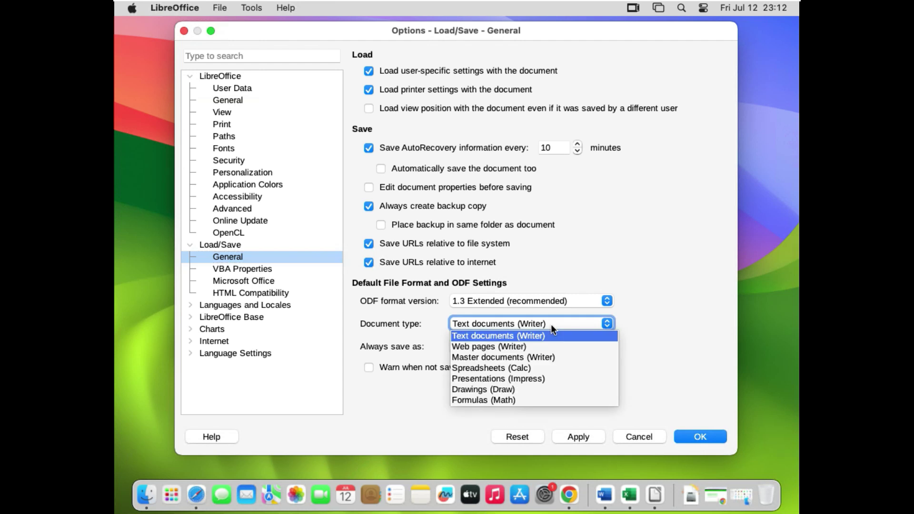
pyautogui.click(543, 336)
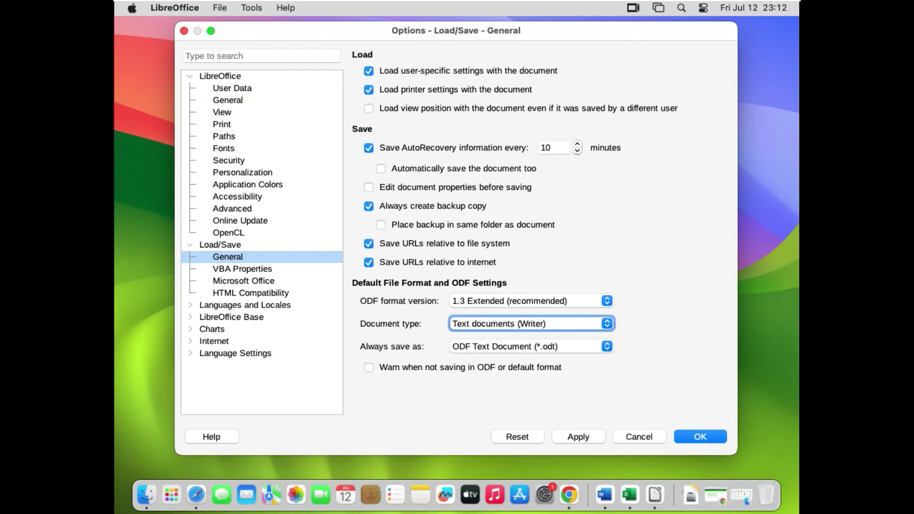
pyautogui.click(518, 351)
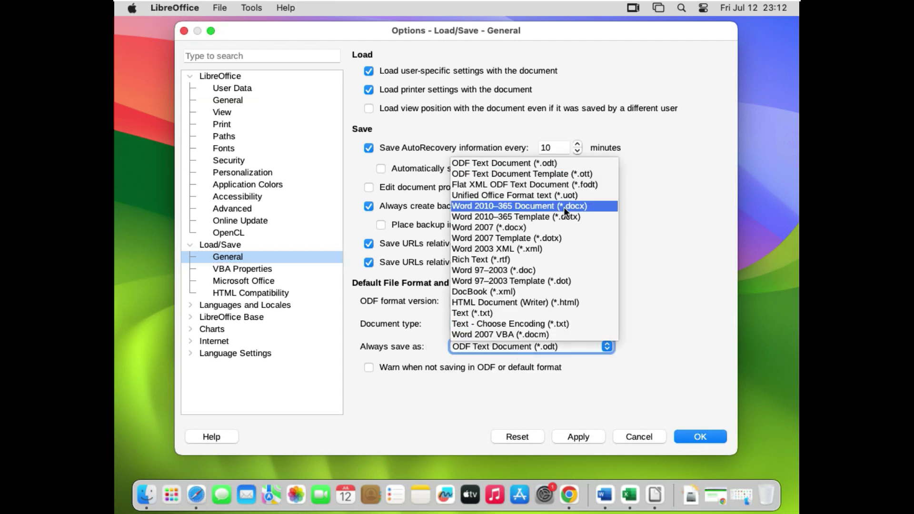
pyautogui.click(524, 206)
pyautogui.click(585, 441)
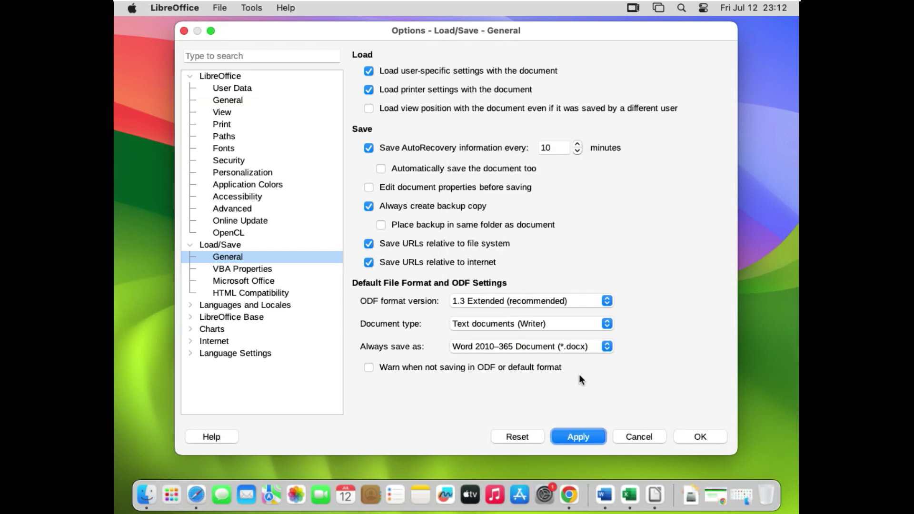
# Set spreadsheets to always save as Excel 2007–365 .xlsx and apply
pyautogui.click(605, 325)
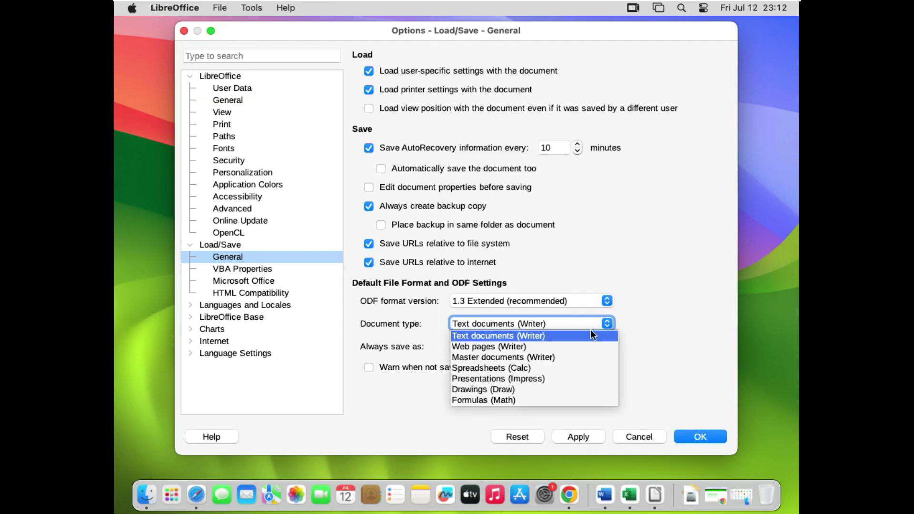
pyautogui.click(531, 366)
pyautogui.click(561, 348)
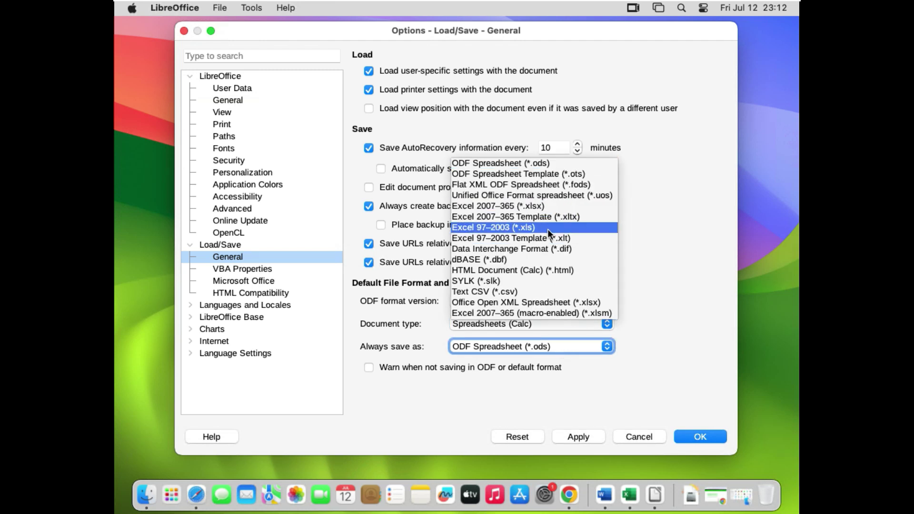
pyautogui.click(536, 207)
pyautogui.click(582, 438)
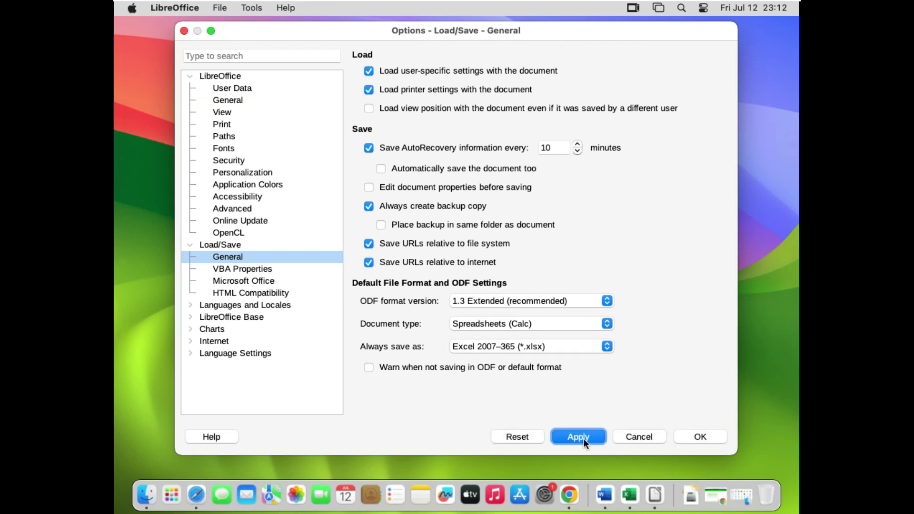
# Set presentations to always save as PowerPoint 2007–365 .pptx and confirm with OK
pyautogui.click(592, 324)
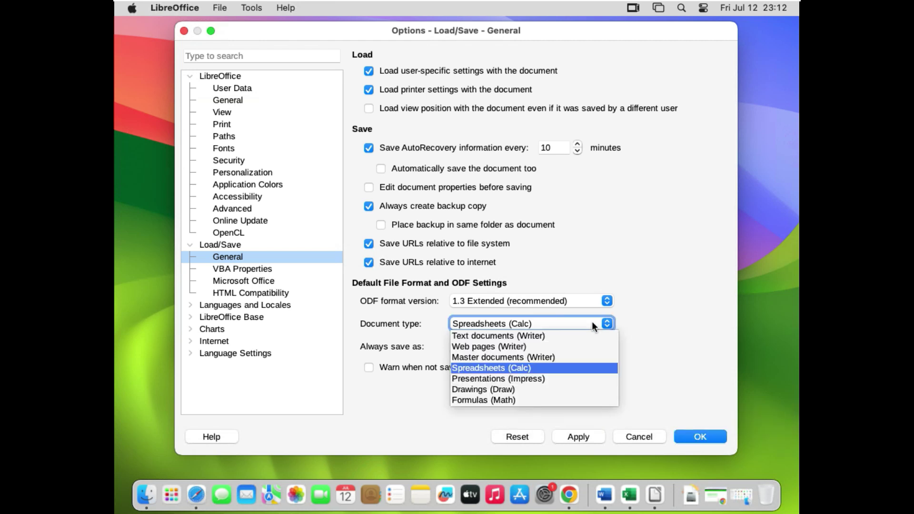
pyautogui.click(528, 379)
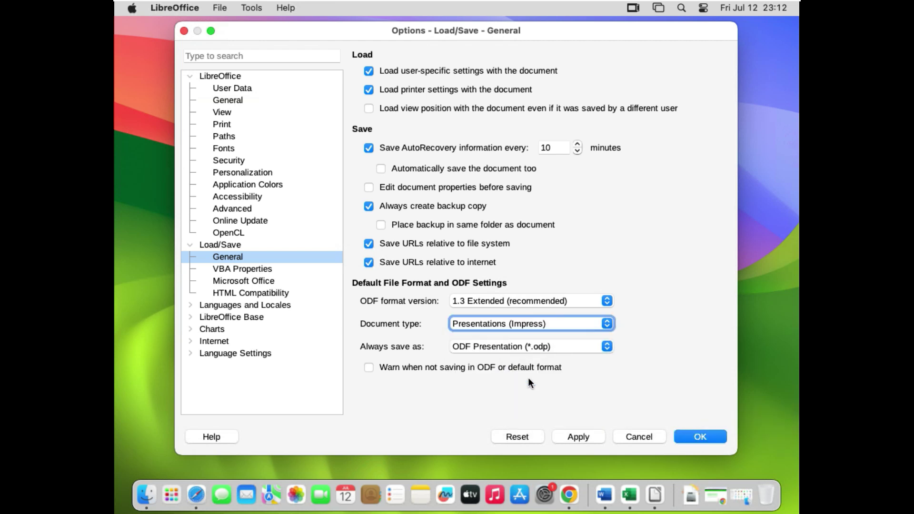
pyautogui.click(561, 347)
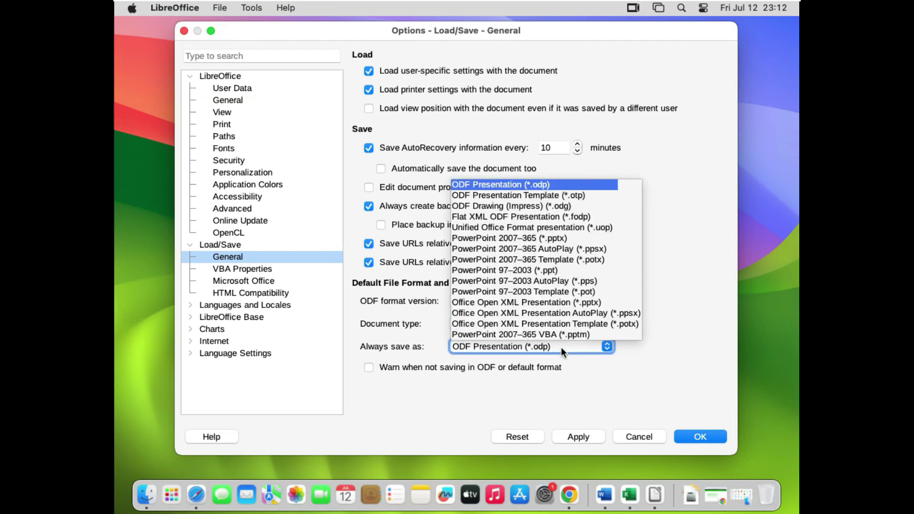
pyautogui.click(544, 240)
pyautogui.click(533, 324)
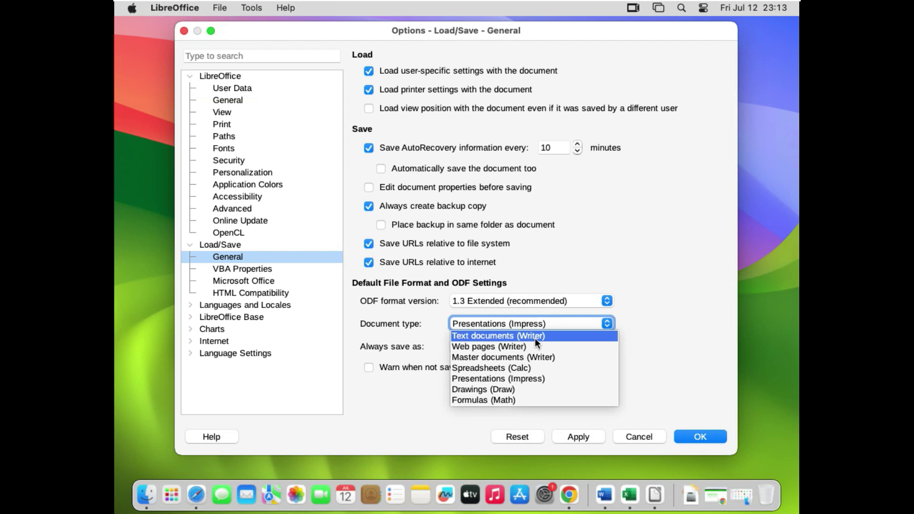
pyautogui.click(690, 365)
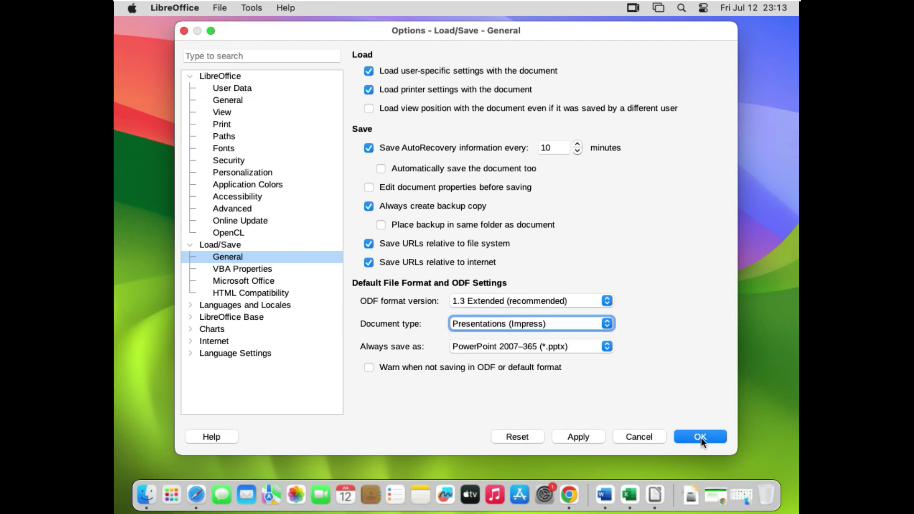
pyautogui.click(701, 437)
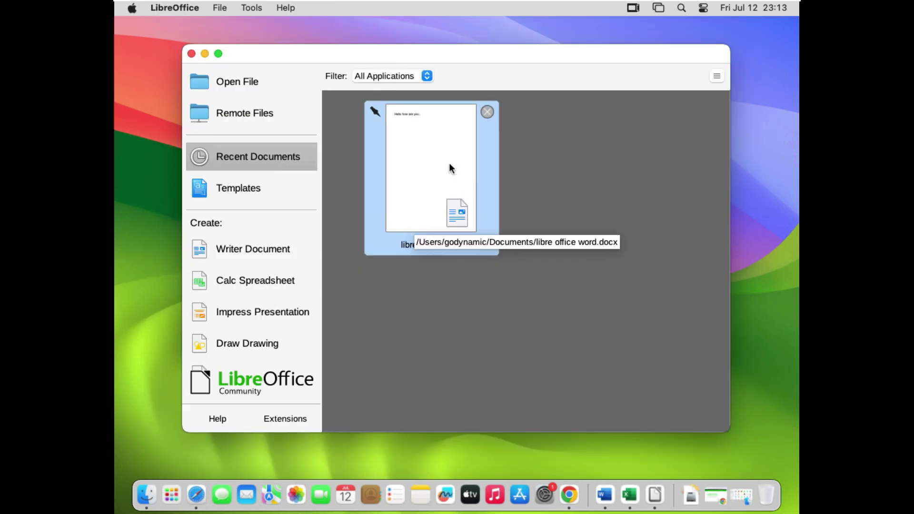
# Create a new maximized spreadsheet with 123 in B14 and 456 in C14
pyautogui.click(268, 281)
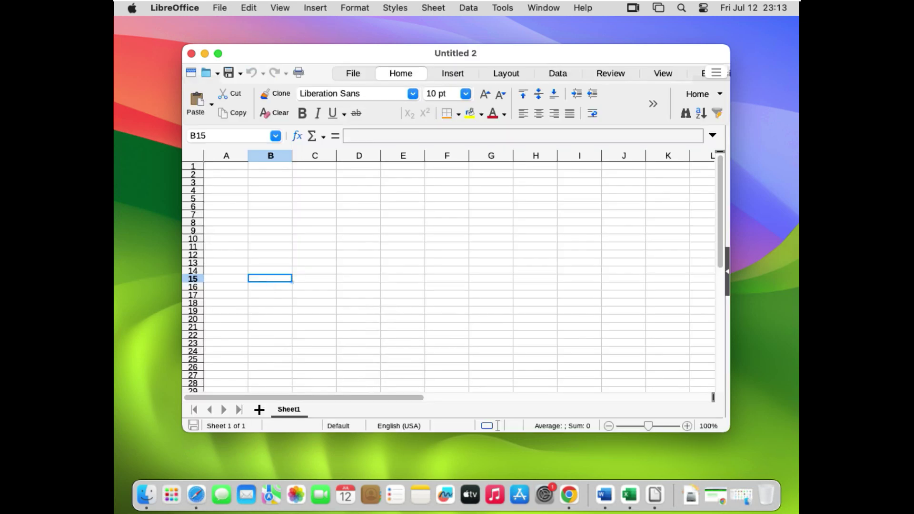
pyautogui.doubleClick(622, 56)
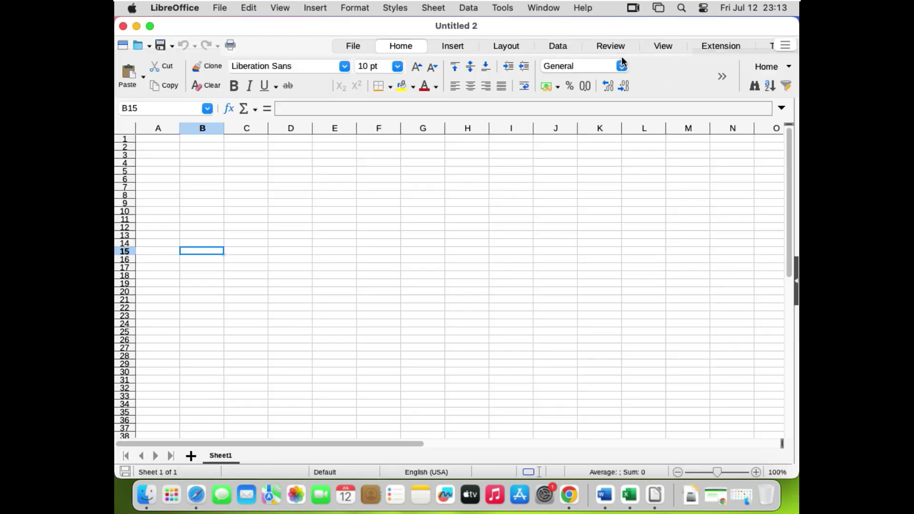
pyautogui.click(222, 244)
pyautogui.write('123')
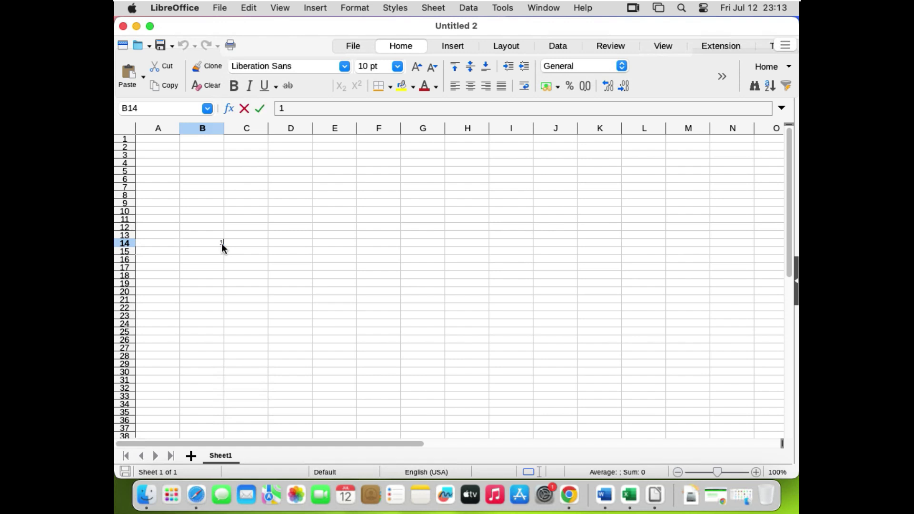
pyautogui.click(241, 244)
pyautogui.write('456')
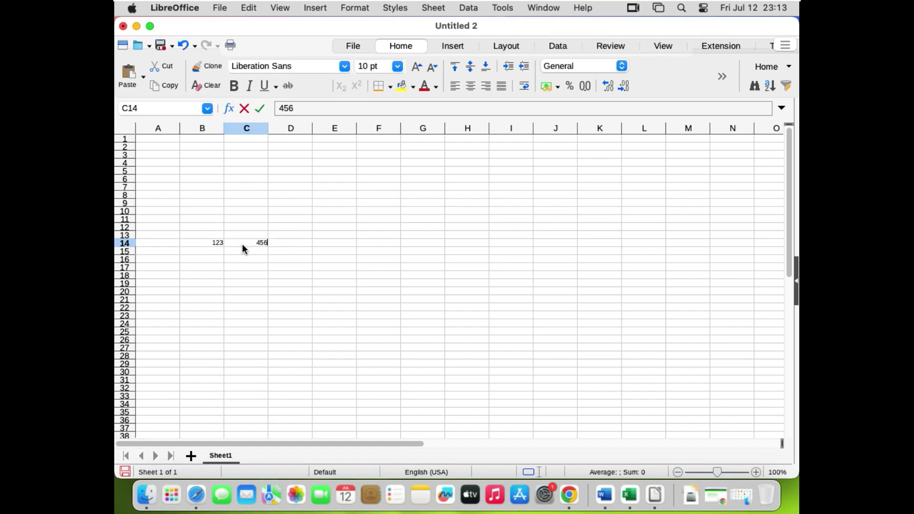
# Save the spreadsheet as excel libre and close the window
pyautogui.click(162, 46)
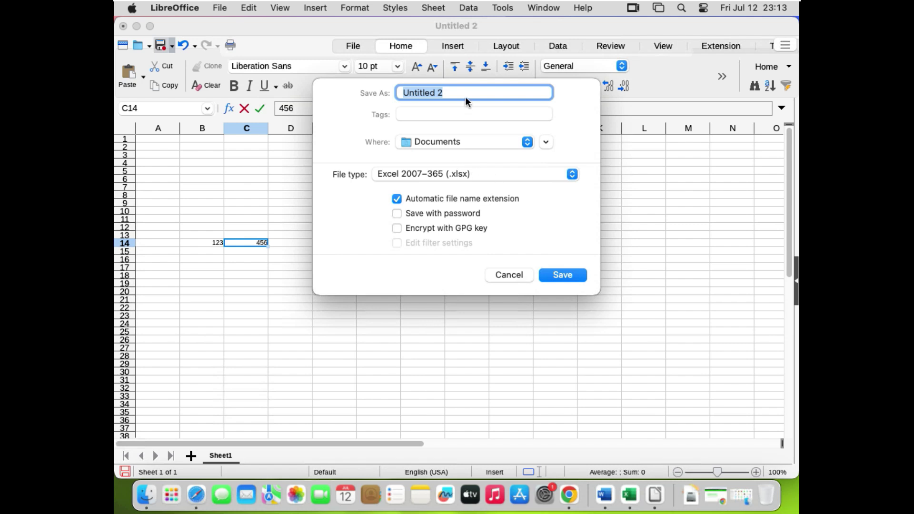
pyautogui.write('excel libre')
pyautogui.click(574, 274)
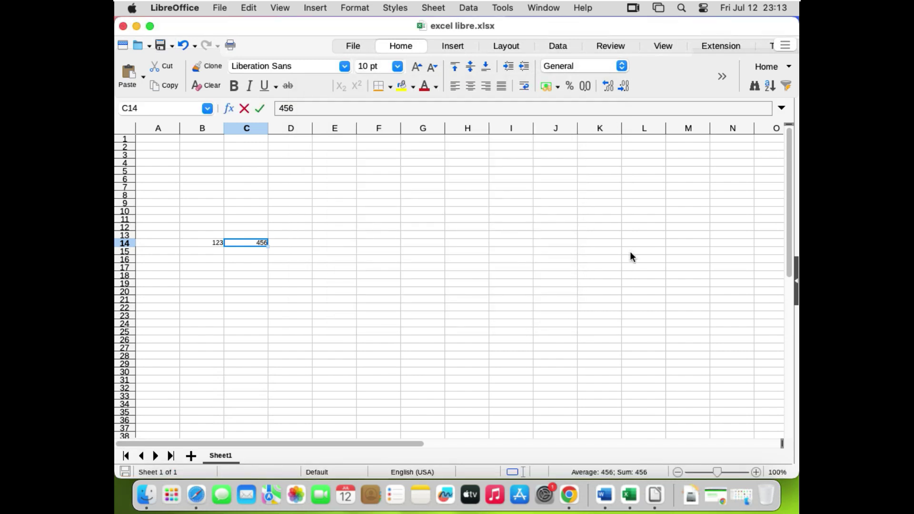
pyautogui.click(122, 26)
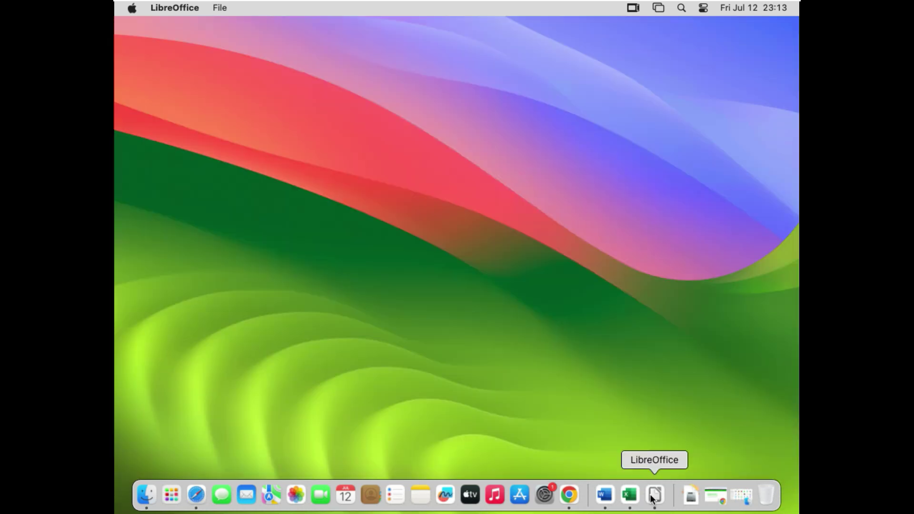
# Create a new Impress presentation from the Blueprint Plans template
pyautogui.click(653, 497)
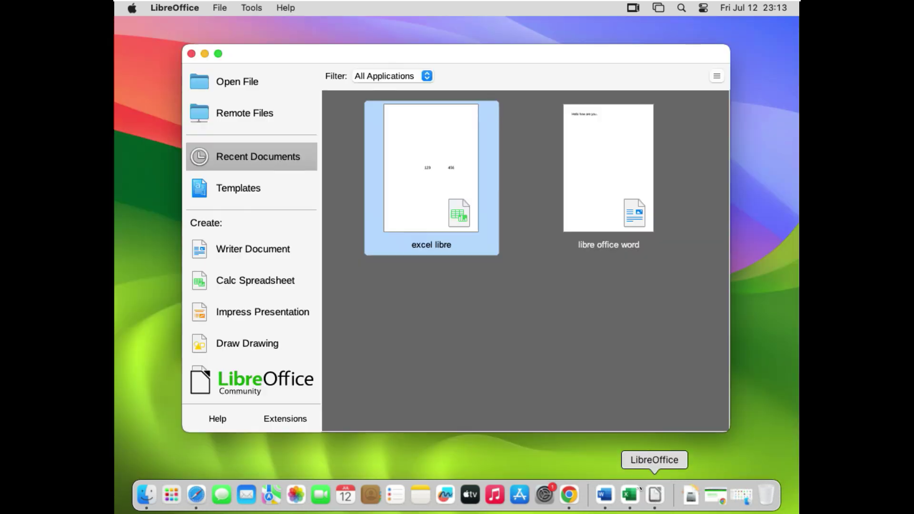
pyautogui.click(275, 311)
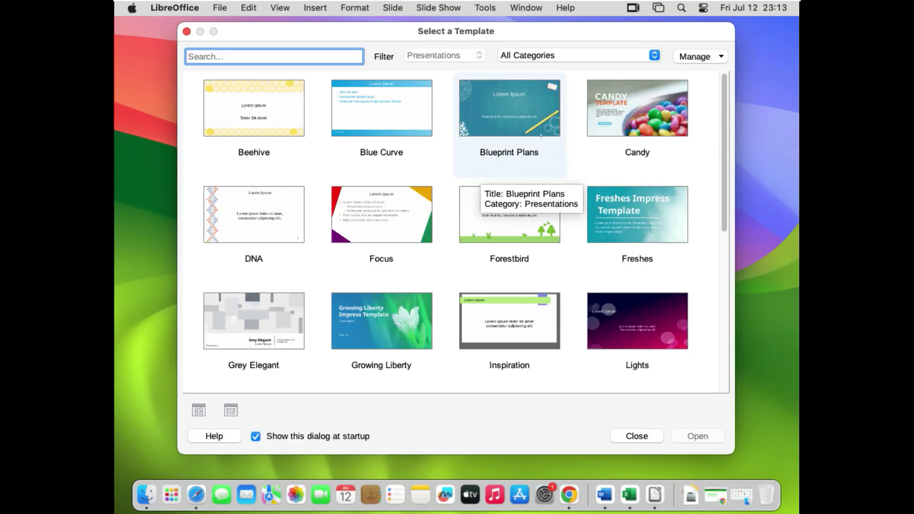
pyautogui.click(511, 116)
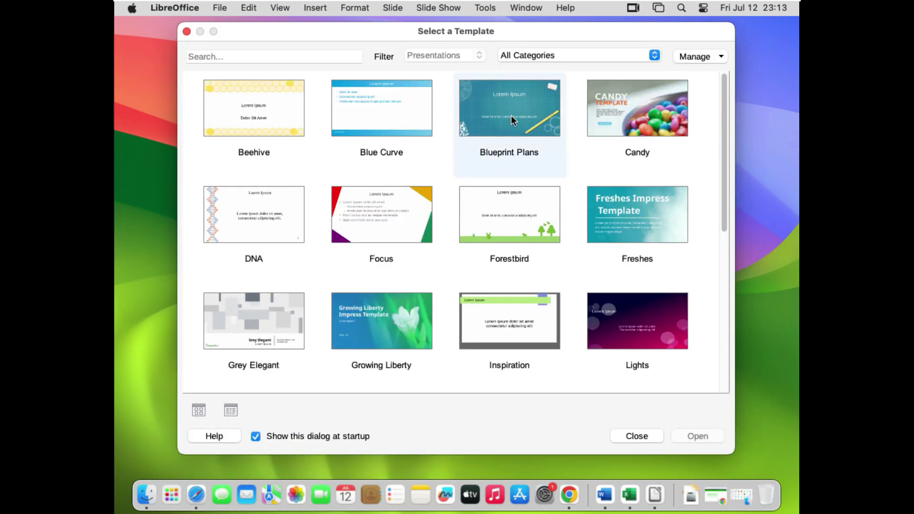
pyautogui.doubleClick(511, 115)
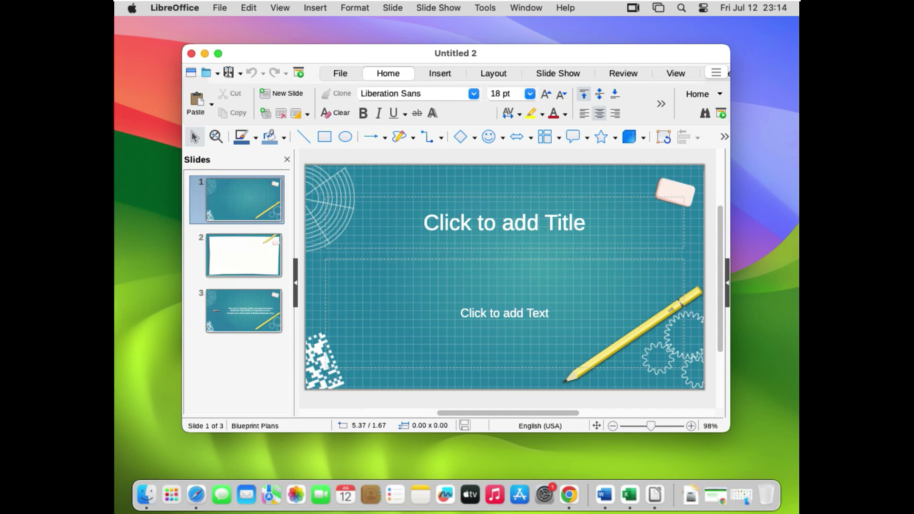
# Save the presentation as ppt libre and close the window
pyautogui.click(229, 73)
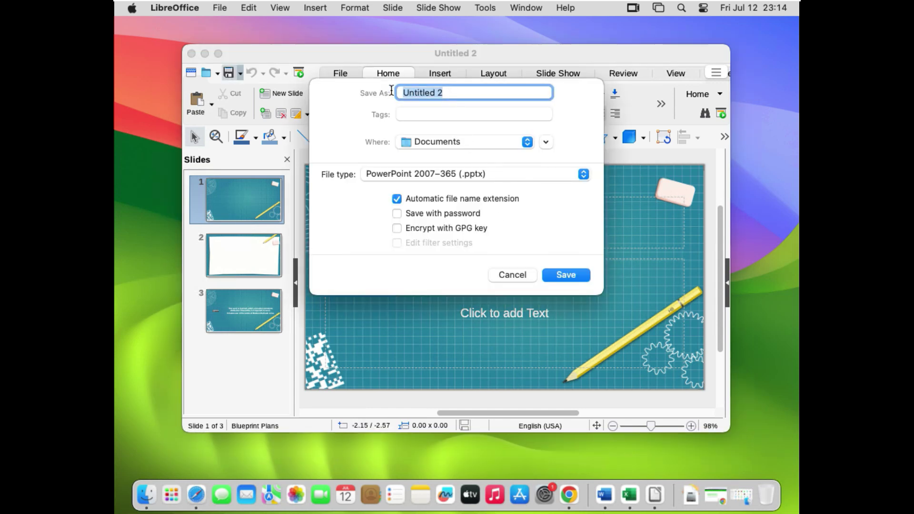
pyautogui.write('ppt libre')
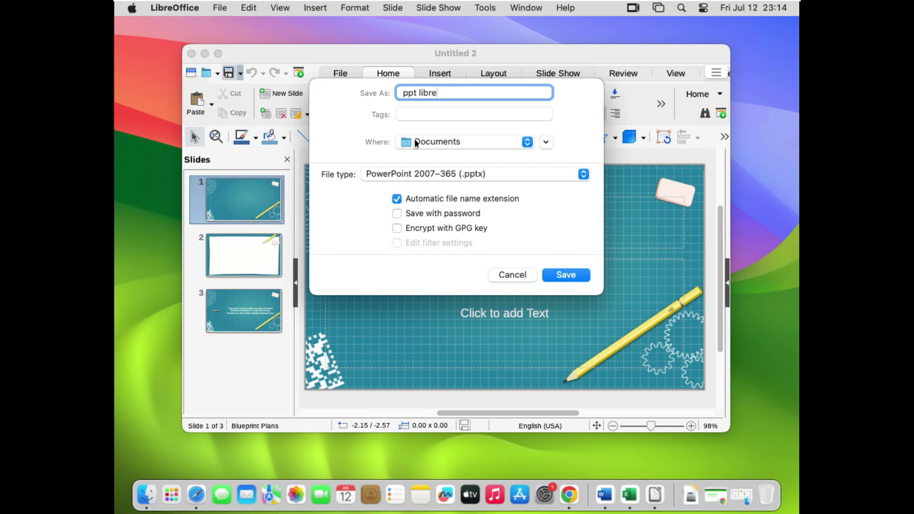
pyautogui.click(586, 274)
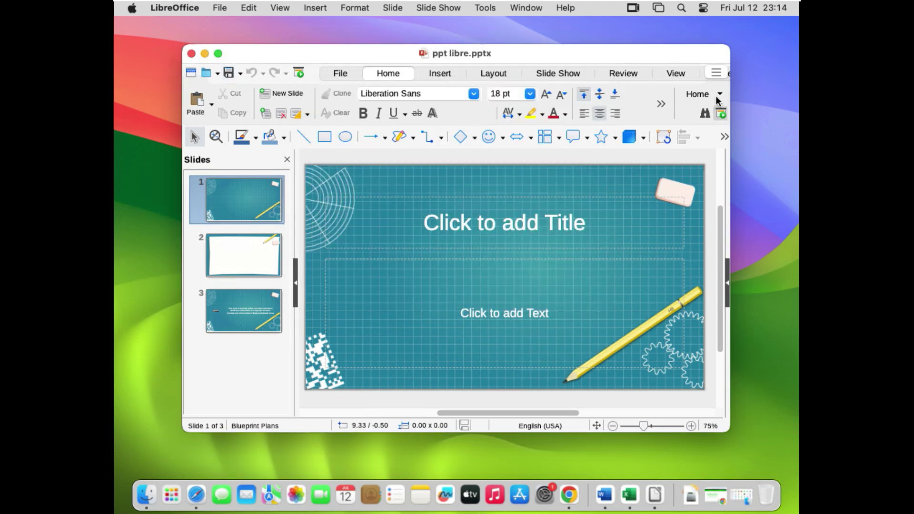
pyautogui.doubleClick(688, 56)
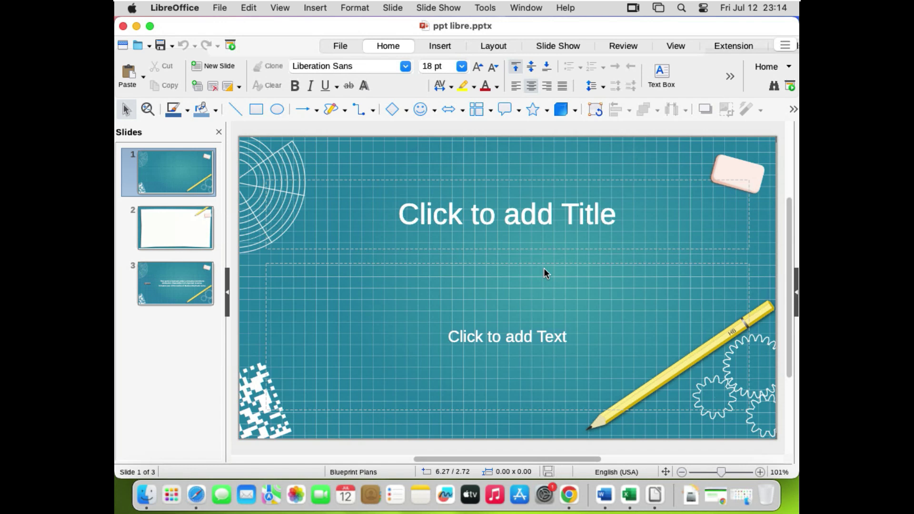
pyautogui.click(123, 28)
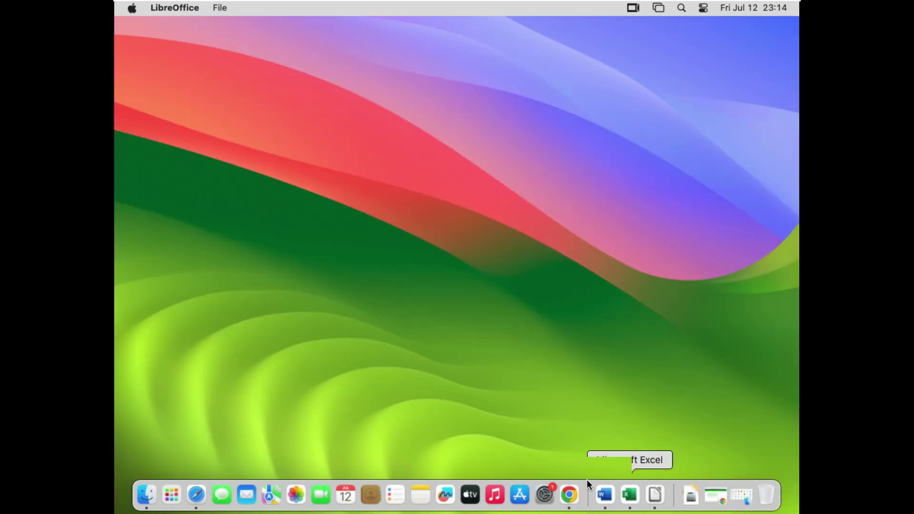
# Open excel libre.xlsx in Excel, check C14, close it, then open libre office word.docx
pyautogui.click(655, 495)
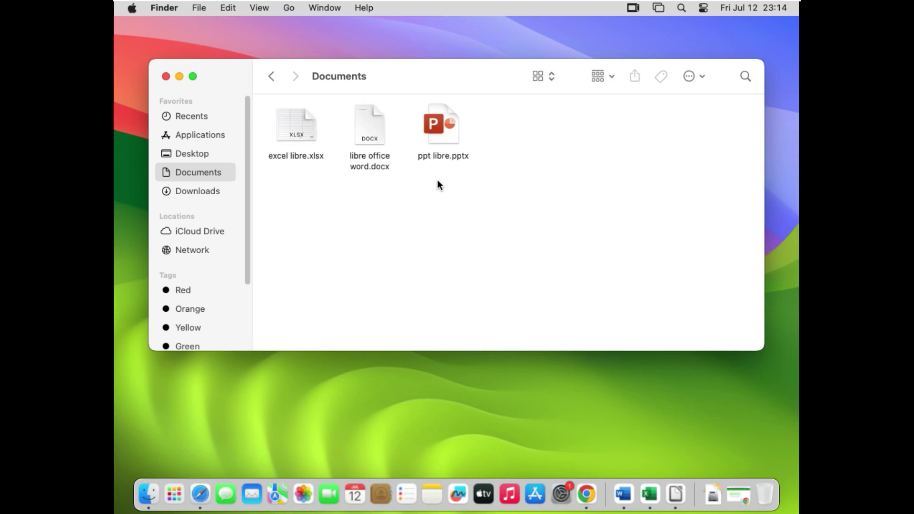
pyautogui.doubleClick(289, 130)
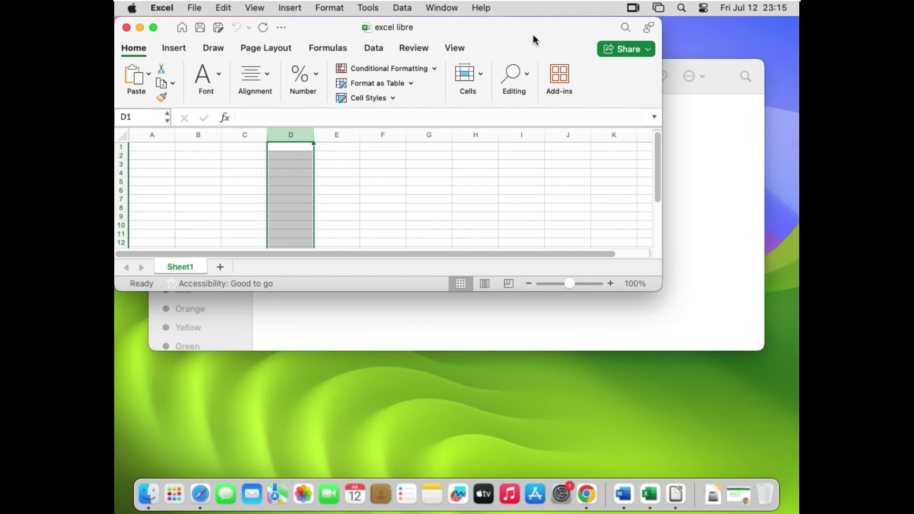
pyautogui.doubleClick(533, 32)
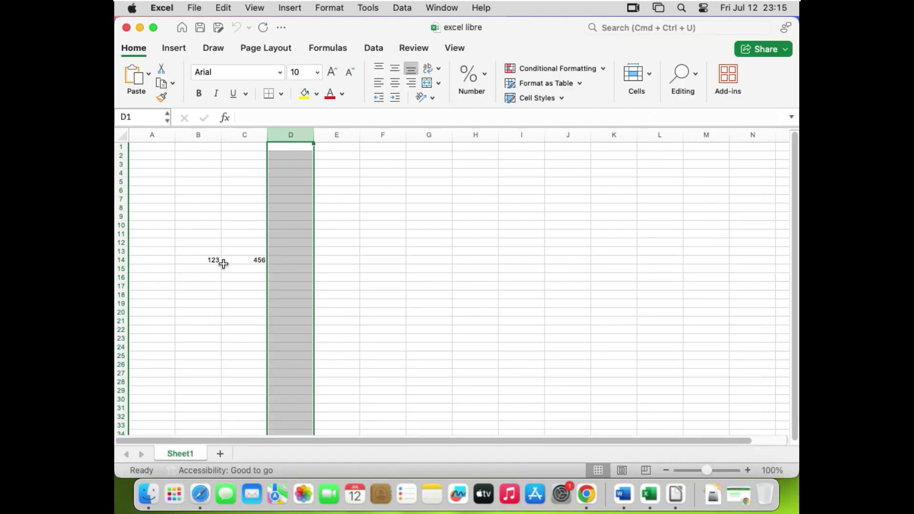
pyautogui.click(222, 261)
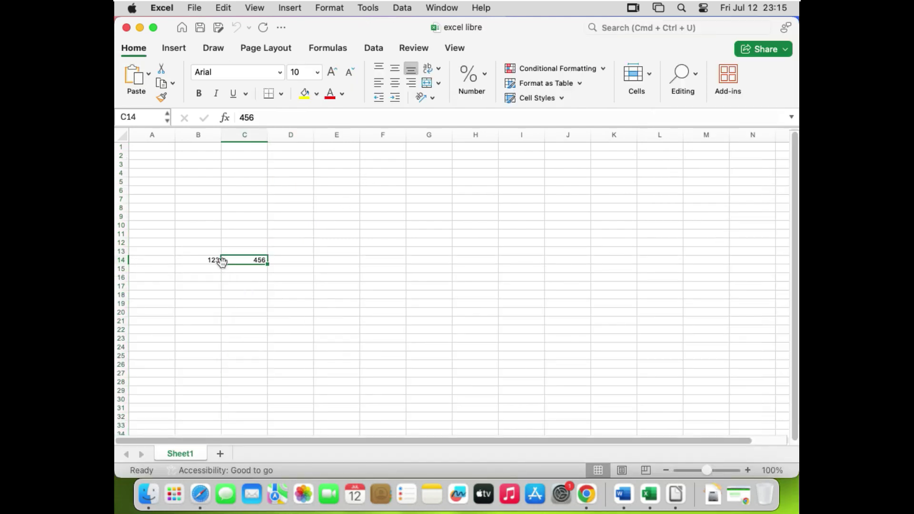
pyautogui.click(126, 27)
pyautogui.doubleClick(370, 126)
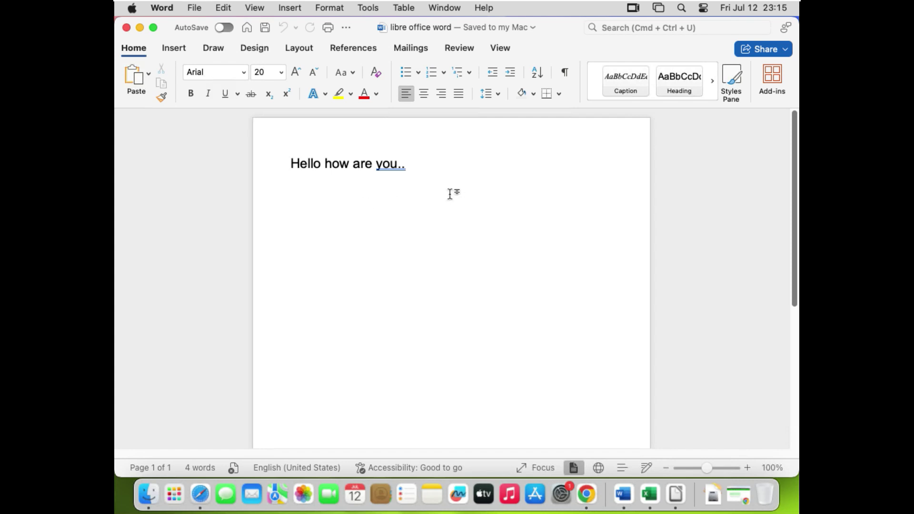
# Close the libre office word document in Microsoft Word
pyautogui.click(126, 27)
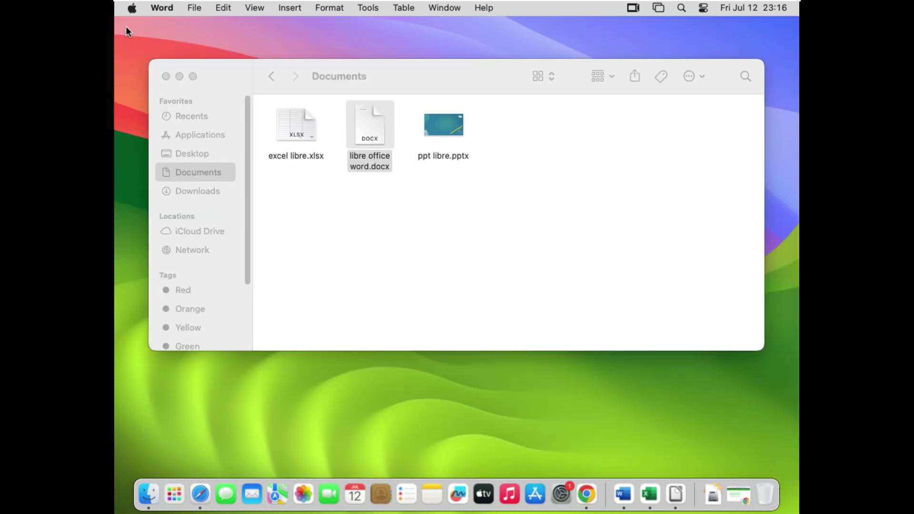
# Open ppt libre.pptx in PowerPoint, review its three Blueprint slides, then close it
pyautogui.doubleClick(448, 134)
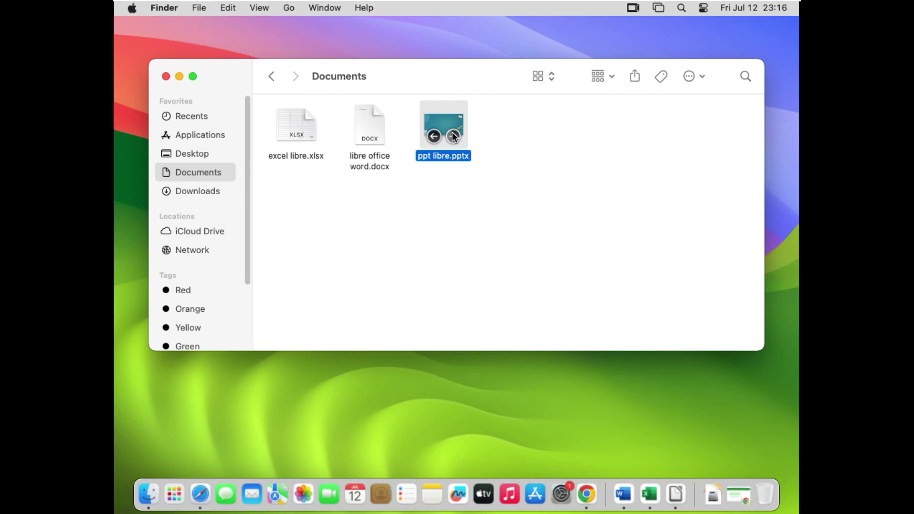
pyautogui.click(476, 358)
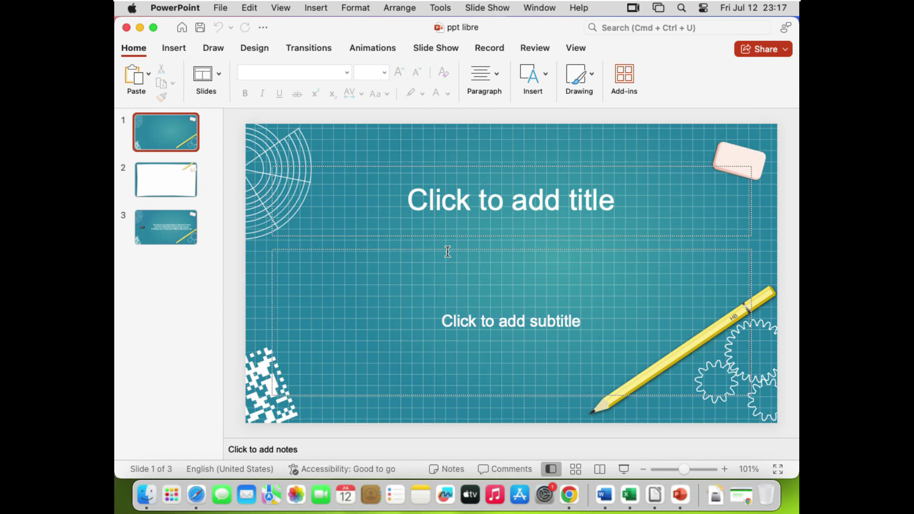
pyautogui.click(127, 27)
pyautogui.click(429, 212)
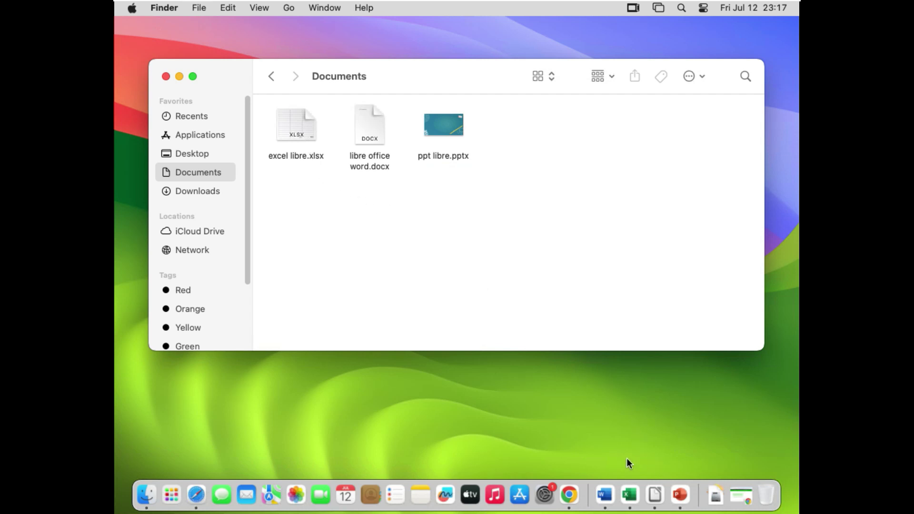
# Open excel libre.xlsx with LibreOffice, confirm 123 and 456 loaded, then close it
pyautogui.rightClick(299, 136)
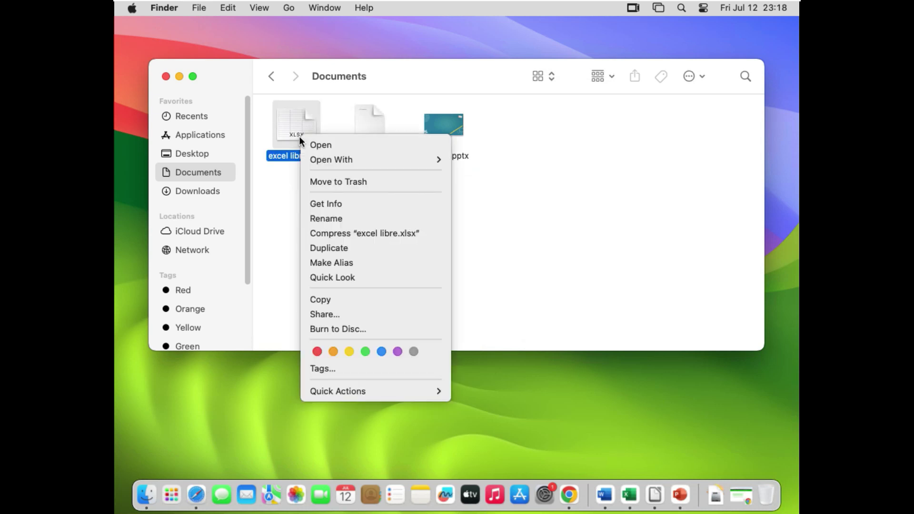
pyautogui.click(299, 136)
pyautogui.click(349, 218)
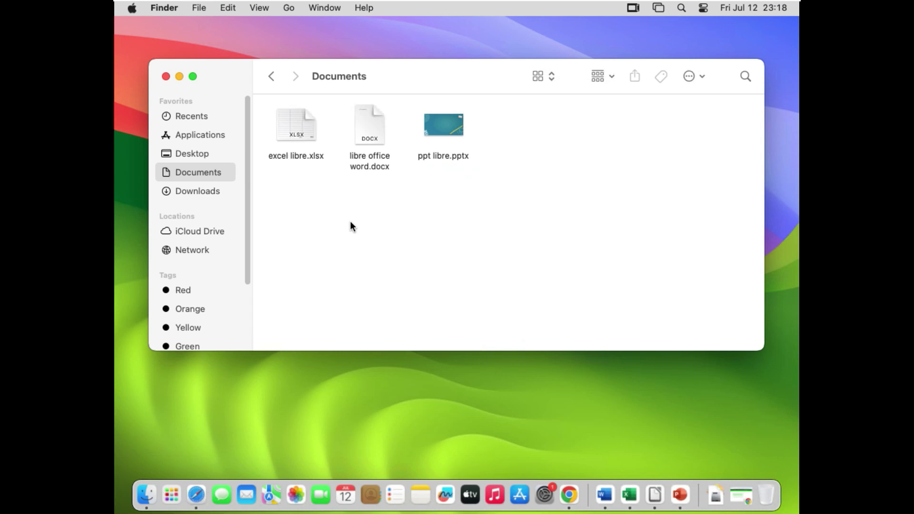
pyautogui.click(295, 128)
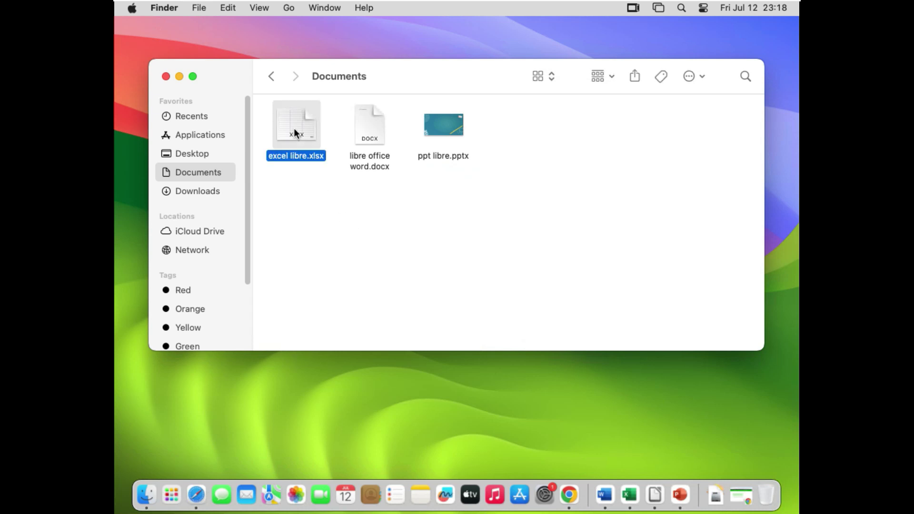
pyautogui.rightClick(294, 128)
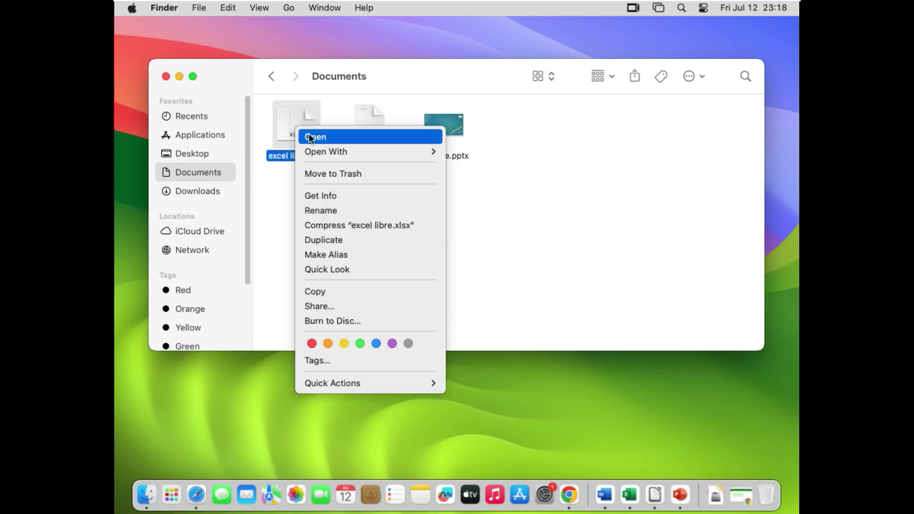
pyautogui.moveTo(325, 147)
pyautogui.click(497, 176)
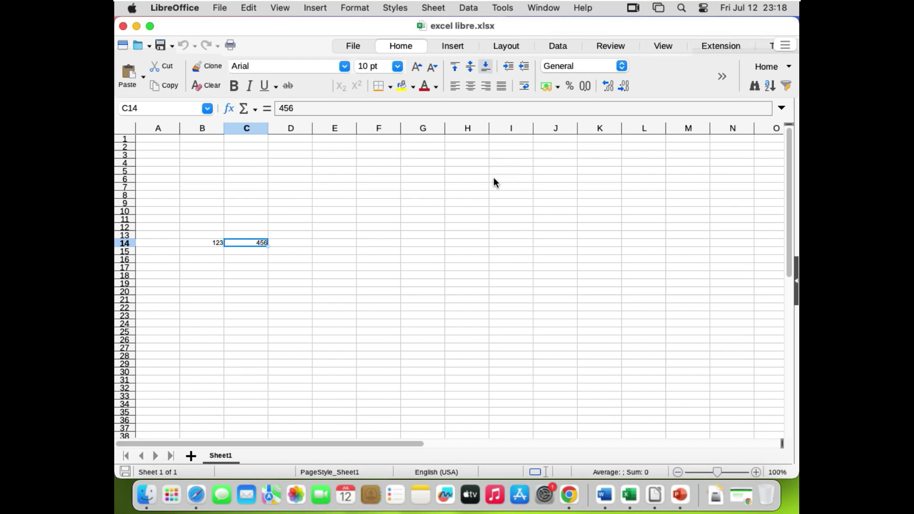
pyautogui.click(364, 276)
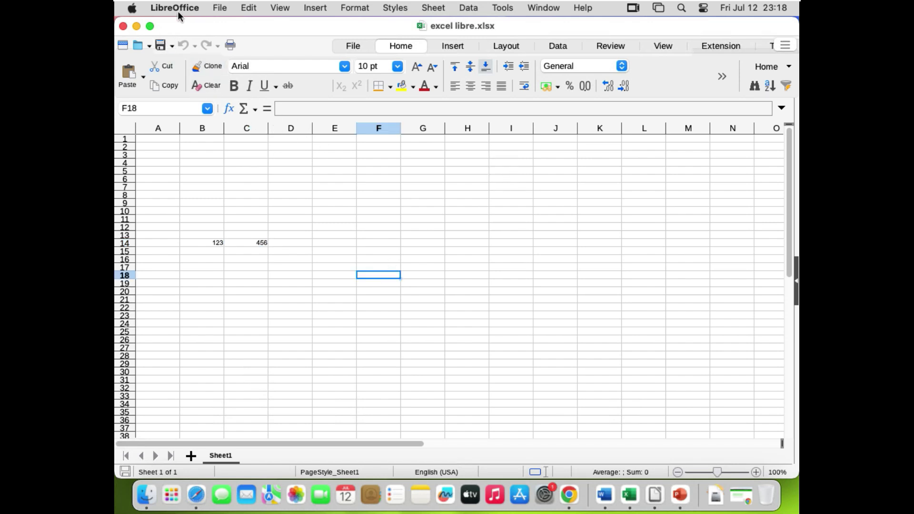
pyautogui.click(123, 26)
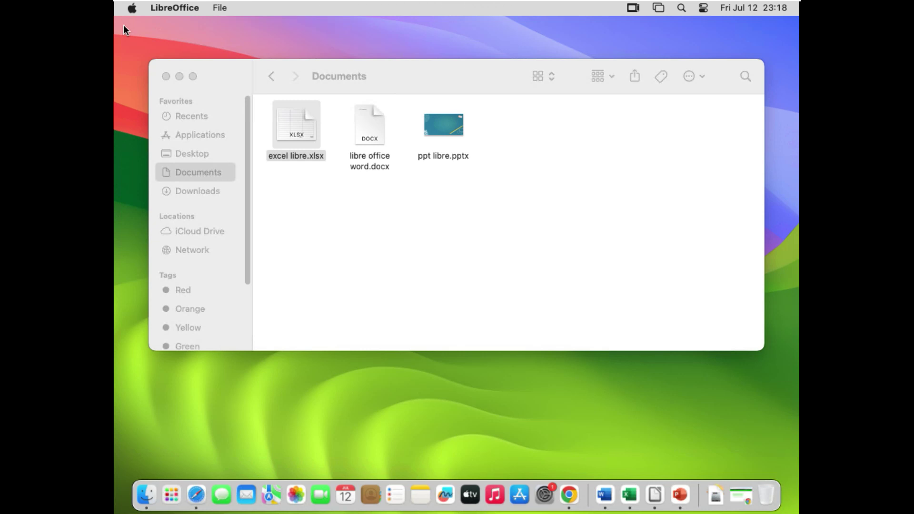
# Open excel libre.xlsx in LibreOffice via Open With > Other…, approving the unverified-developer warning
pyautogui.click(347, 204)
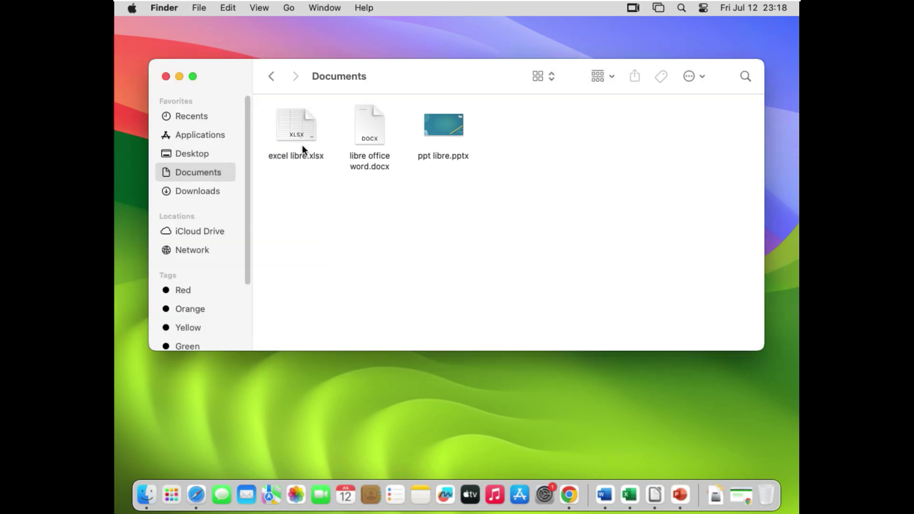
pyautogui.click(296, 133)
pyautogui.rightClick(295, 133)
pyautogui.moveTo(345, 156)
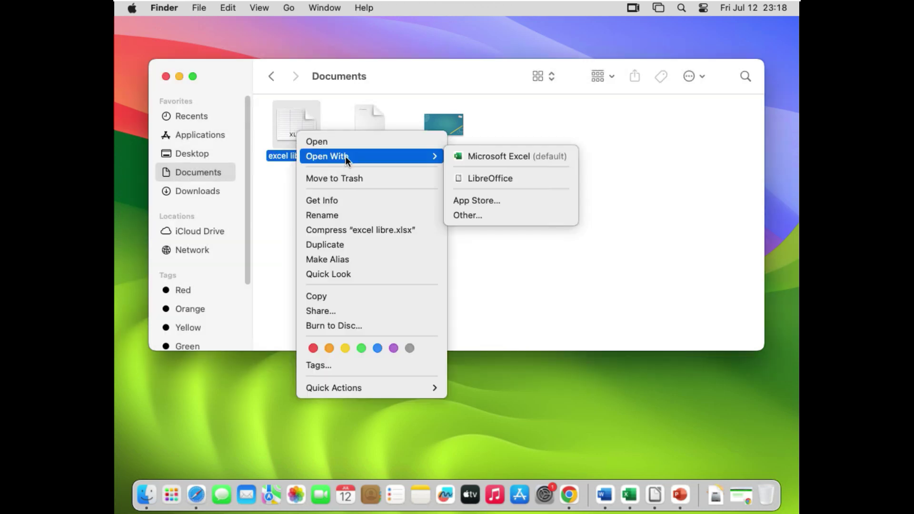
pyautogui.click(470, 214)
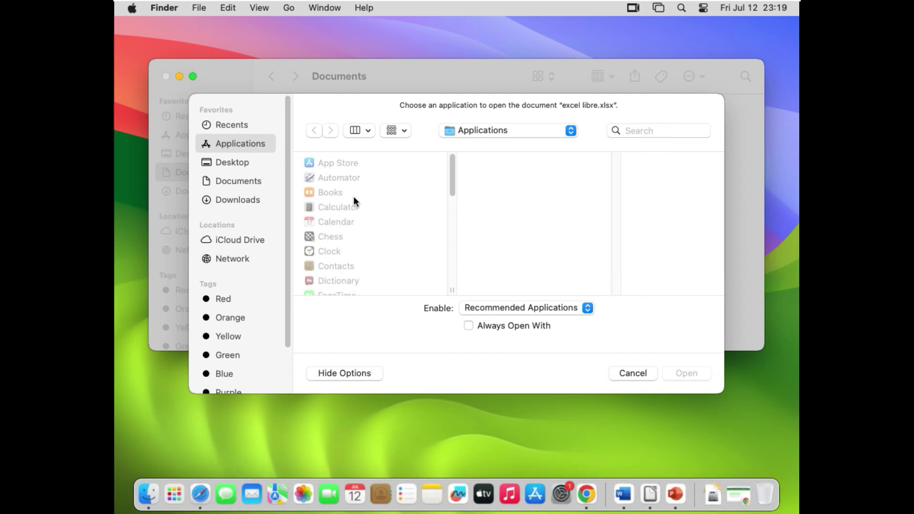
pyautogui.scroll(-10, 364, 202)
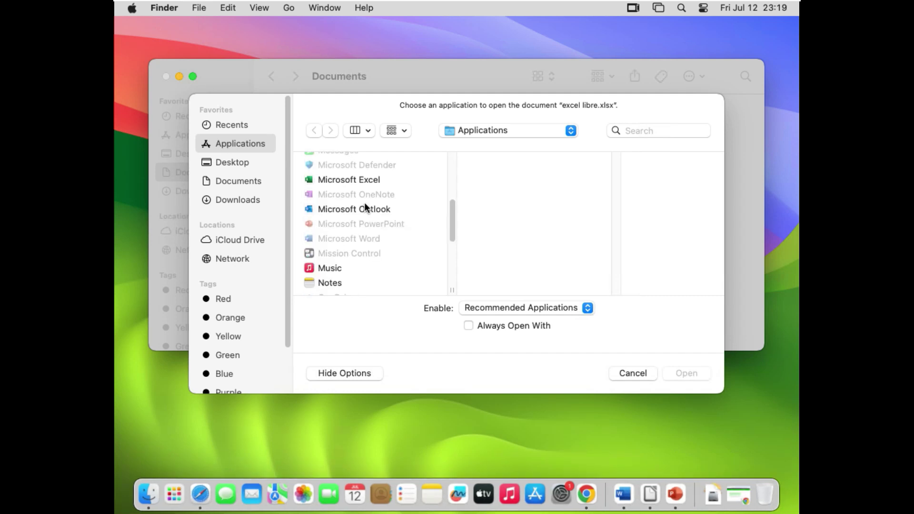
pyautogui.scroll(5, 362, 201)
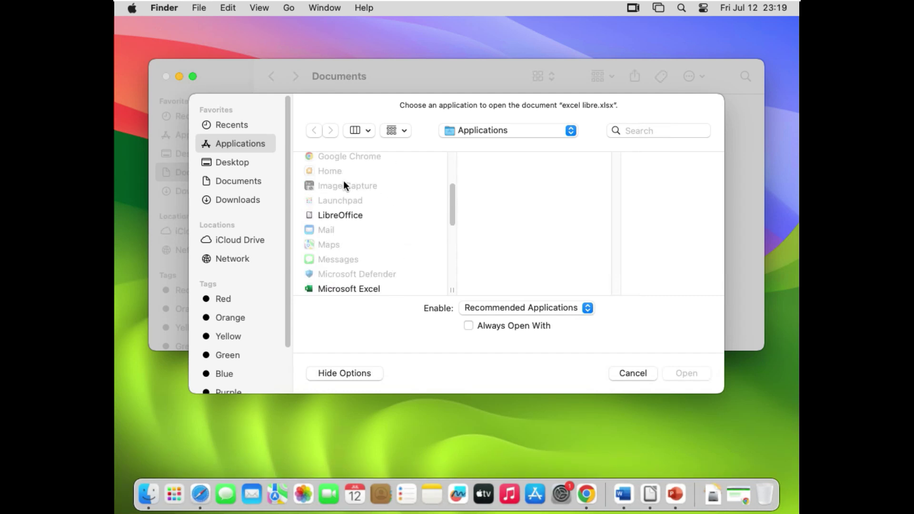
pyautogui.click(344, 216)
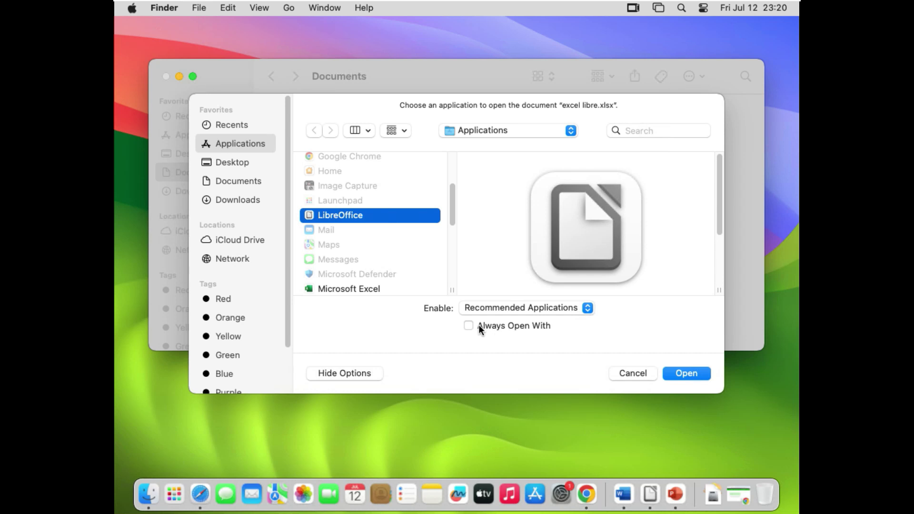
pyautogui.click(683, 373)
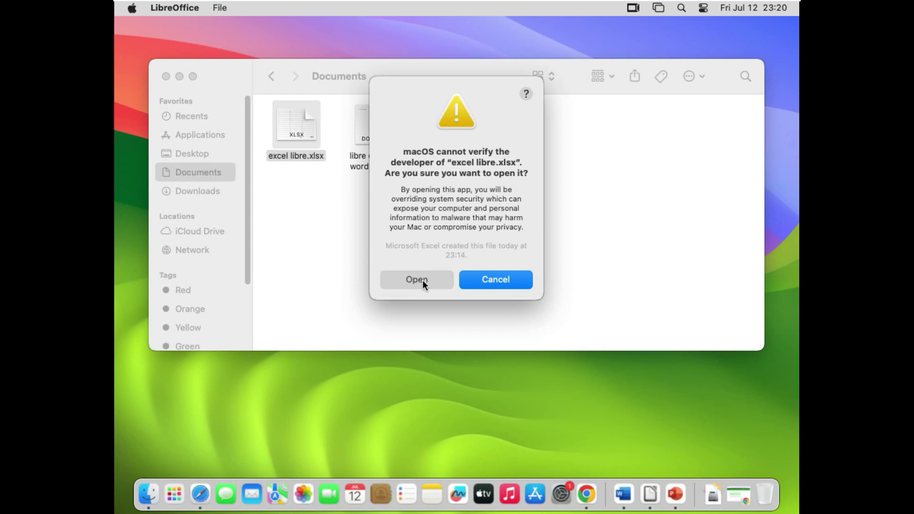
pyautogui.click(419, 284)
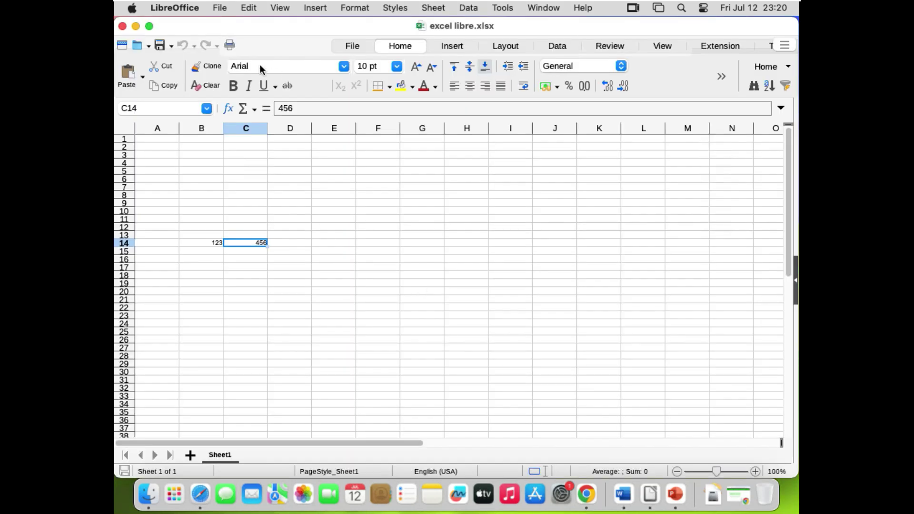
# Close the spreadsheet, reopen excel libre.xlsx, check cell D4, then close it again
pyautogui.click(122, 27)
pyautogui.rightClick(299, 132)
pyautogui.click(320, 138)
pyautogui.click(296, 162)
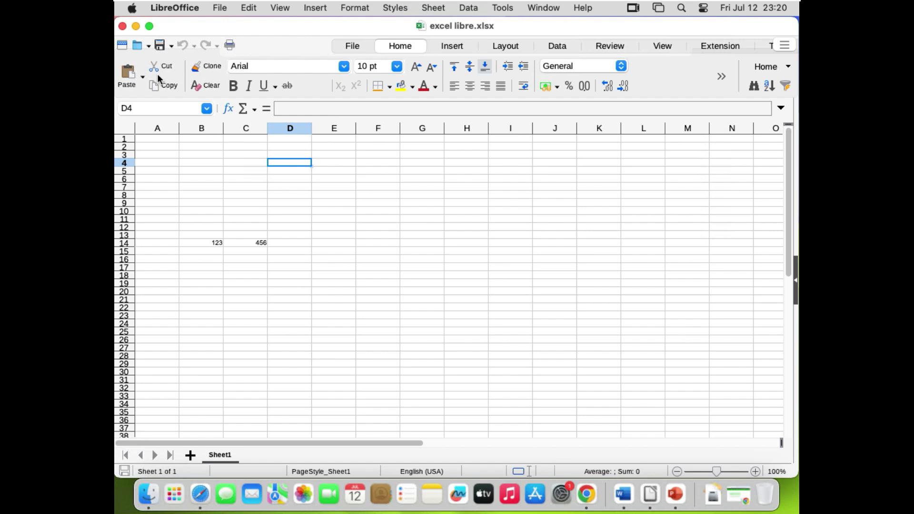
pyautogui.click(122, 26)
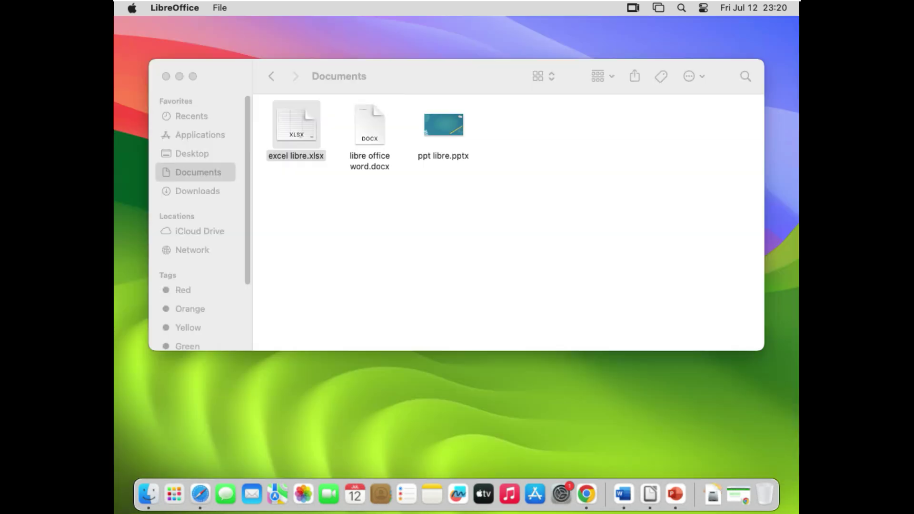
# Select libre office word.docx in Finder's Documents window
pyautogui.click(360, 224)
pyautogui.click(360, 139)
pyautogui.click(521, 225)
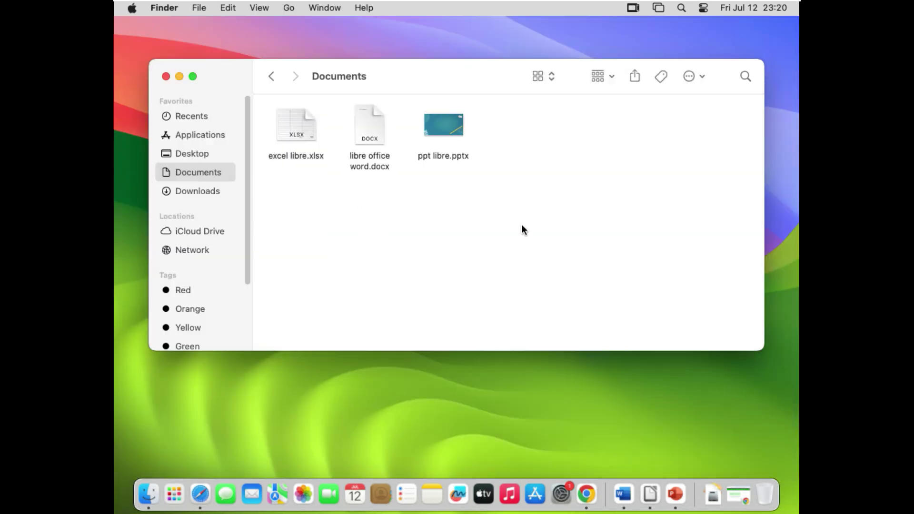
pyautogui.click(376, 135)
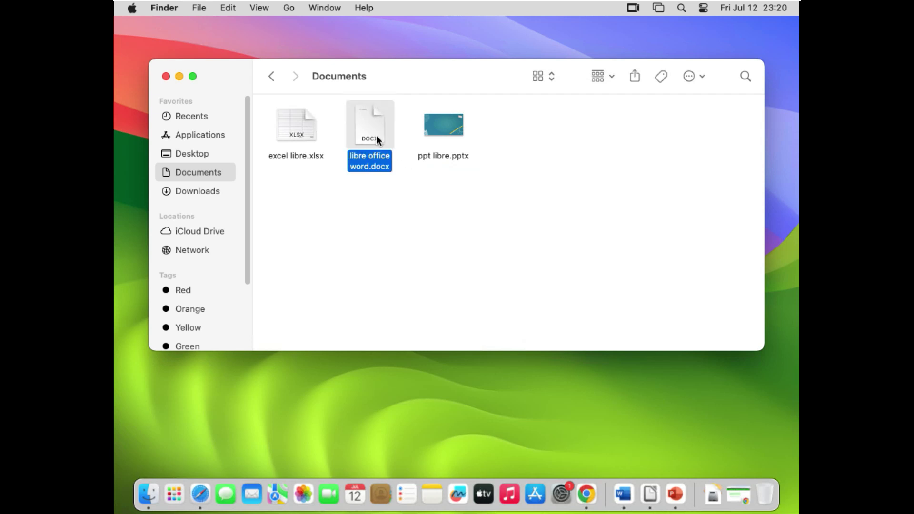
# Pick LibreOffice with Always Open With ticked, cancel the chooser, and close the Documents window
pyautogui.rightClick(376, 135)
pyautogui.moveTo(414, 162)
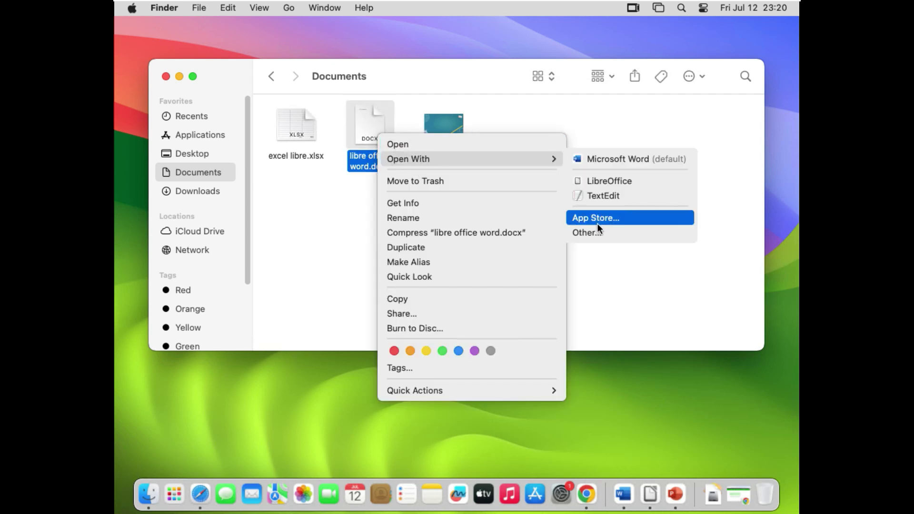
pyautogui.click(596, 233)
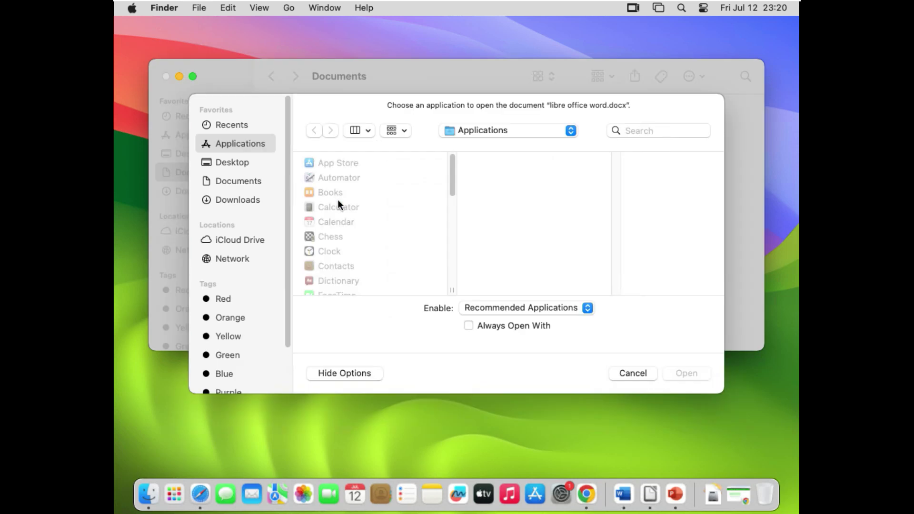
pyautogui.scroll(-5, 368, 216)
pyautogui.click(369, 237)
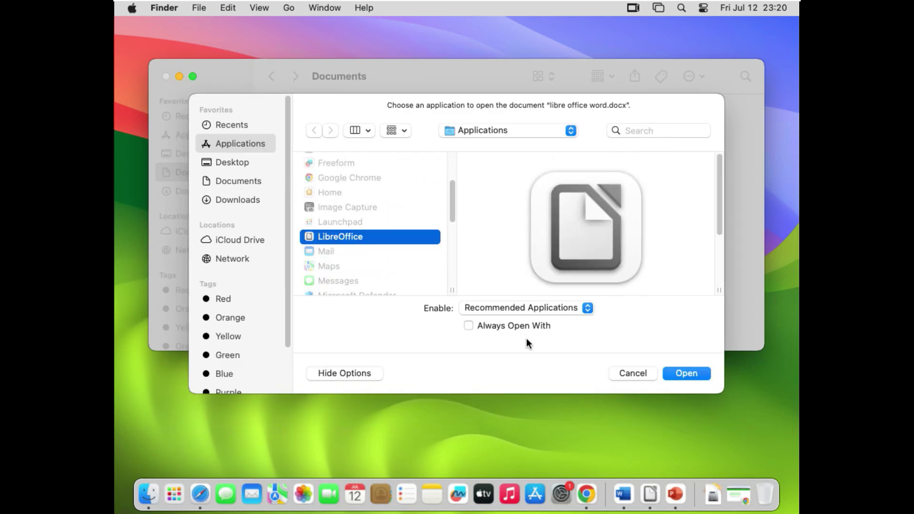
pyautogui.click(519, 328)
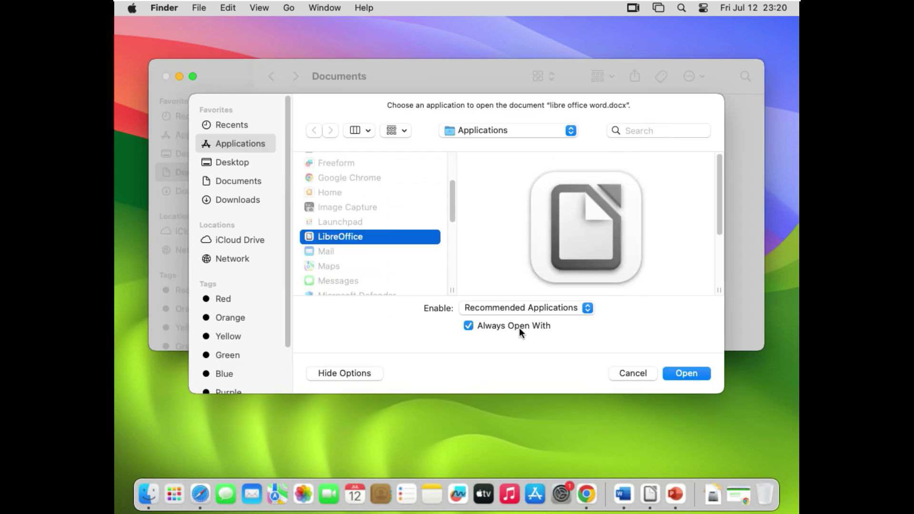
pyautogui.click(632, 371)
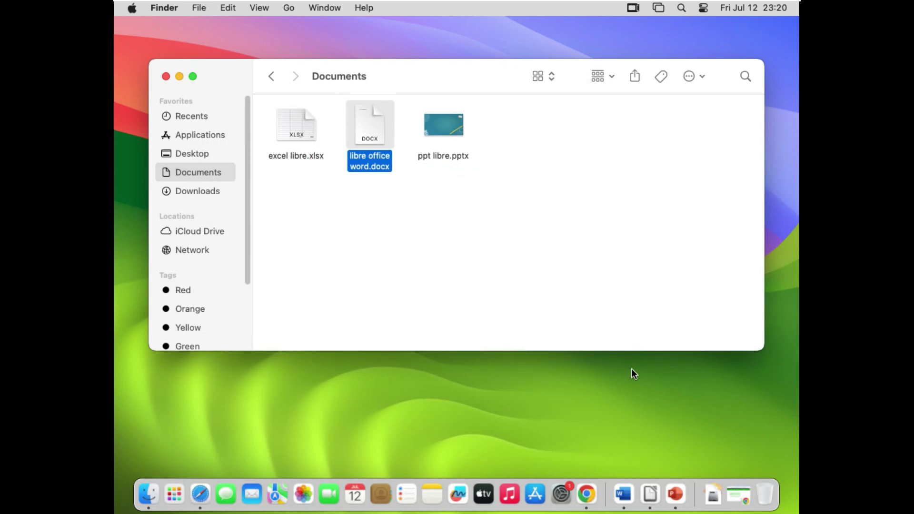
pyautogui.press('super+w')
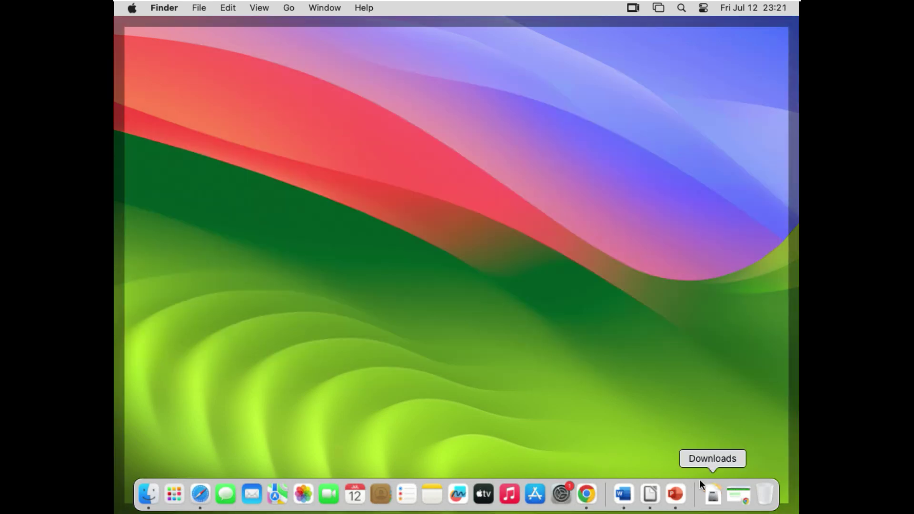
# Launch LibreOffice, open Tools > Extensions, and cancel the Add extension file dialog
pyautogui.click(653, 501)
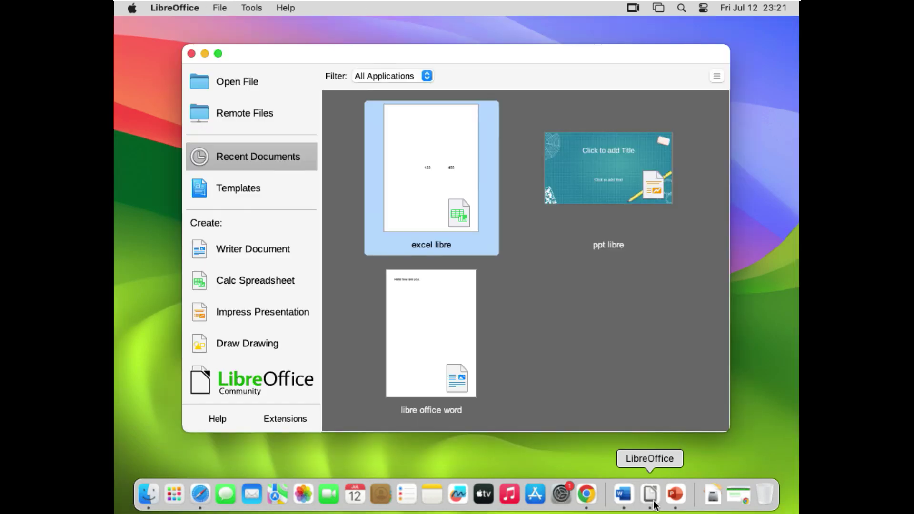
pyautogui.click(256, 9)
pyautogui.click(265, 41)
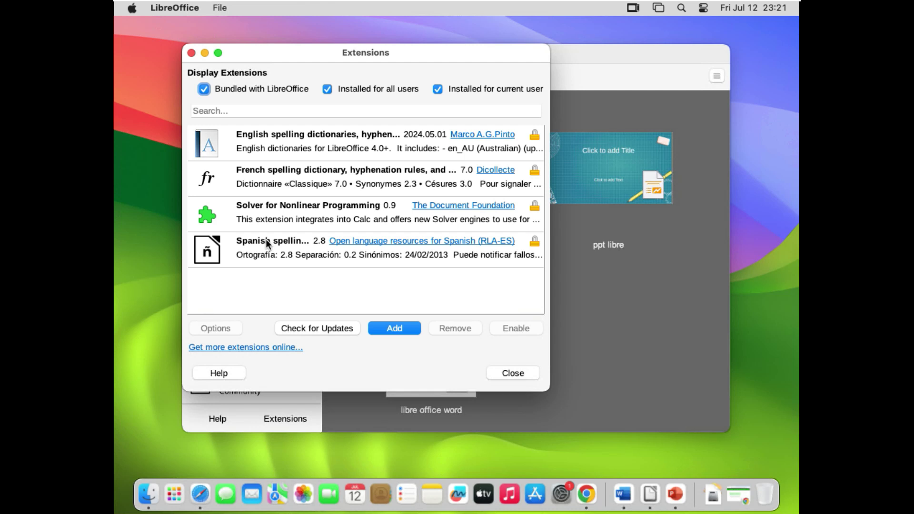
pyautogui.click(400, 333)
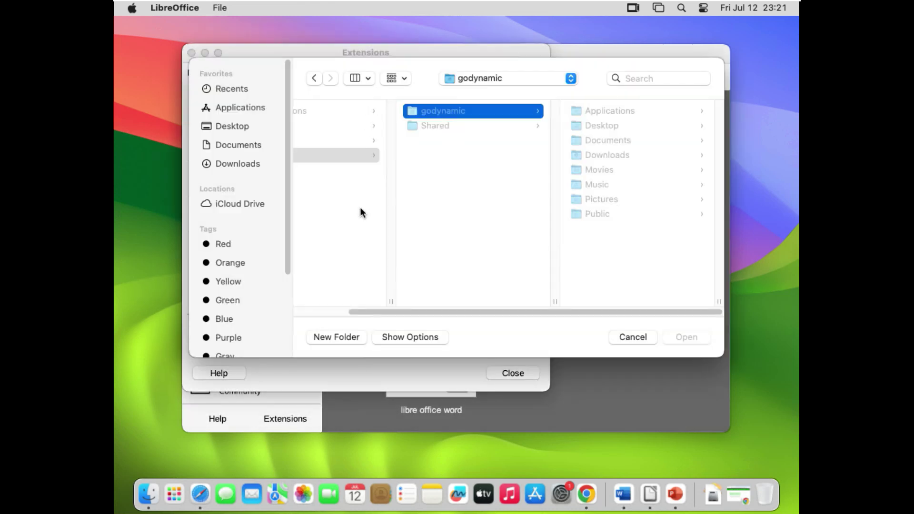
pyautogui.click(430, 177)
pyautogui.click(633, 338)
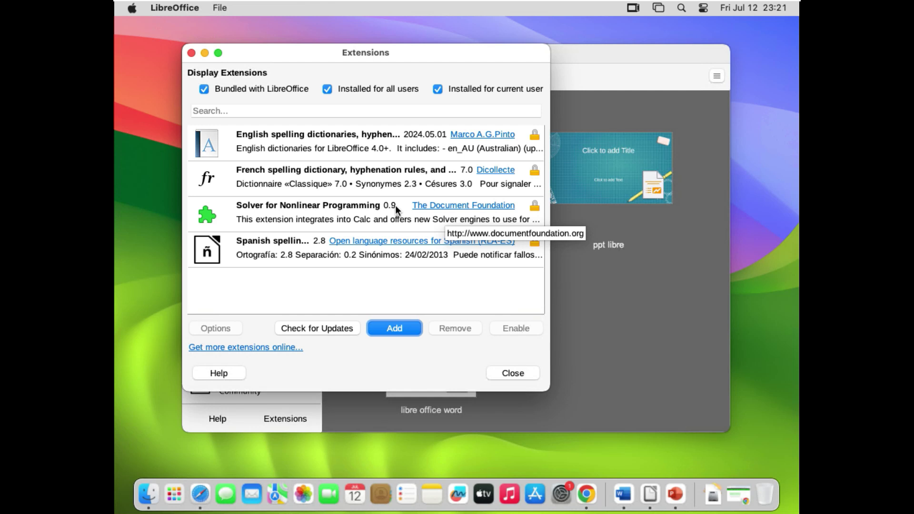
# Open the extensions.libreoffice.org catalogue from the Extensions dialog and look over the page
pyautogui.click(273, 349)
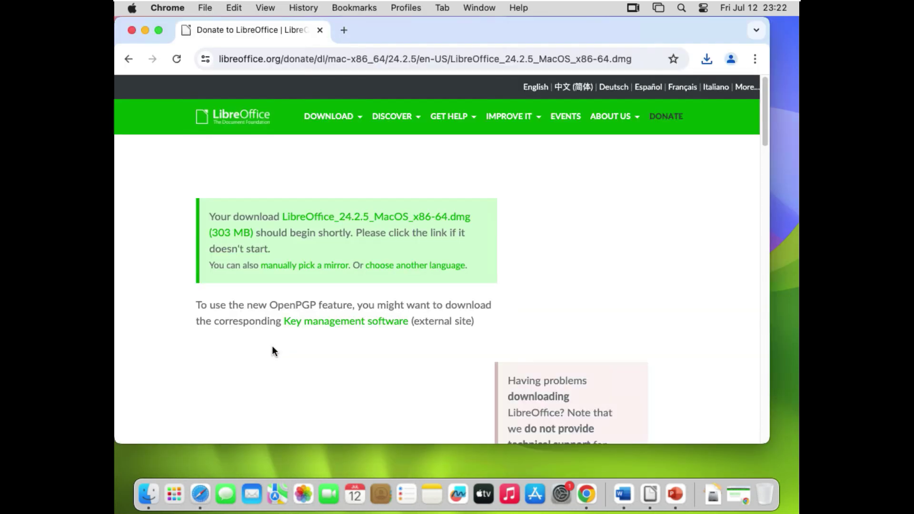
pyautogui.press('super+m')
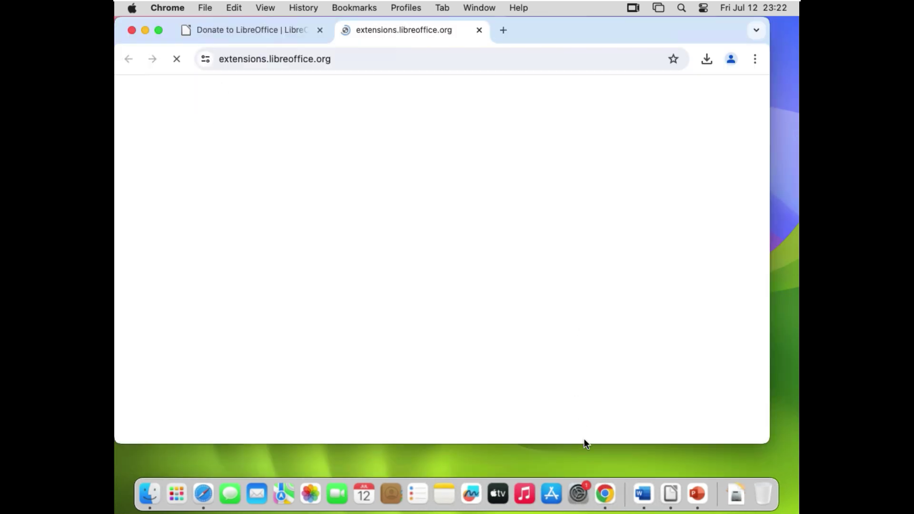
pyautogui.click(671, 494)
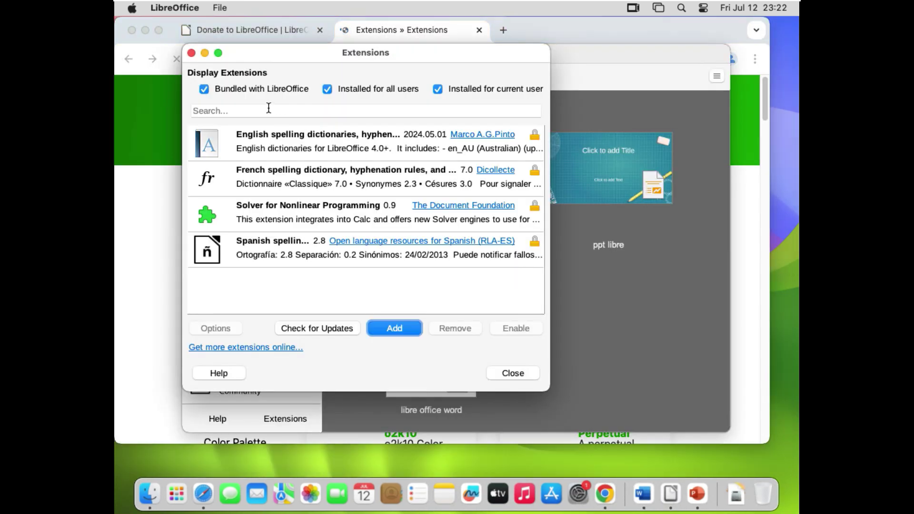
pyautogui.click(399, 29)
pyautogui.scroll(-5, 401, 265)
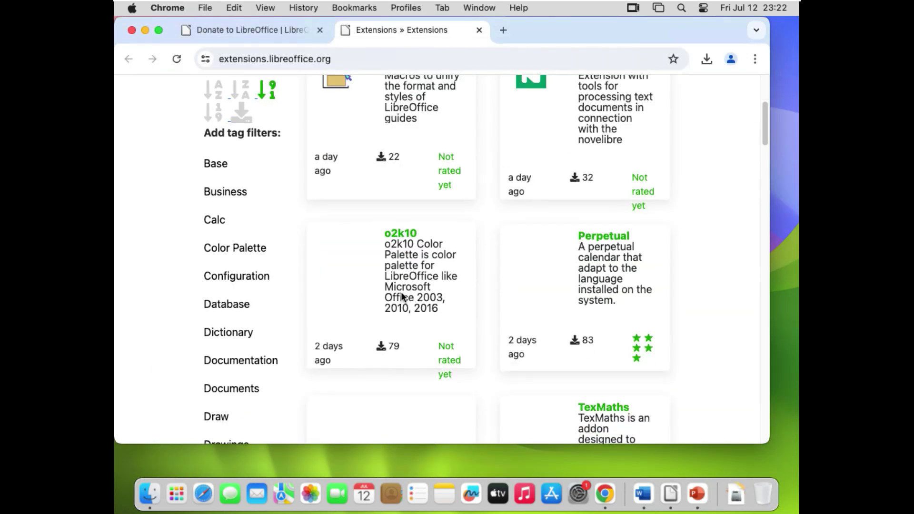
pyautogui.scroll(-10, 401, 296)
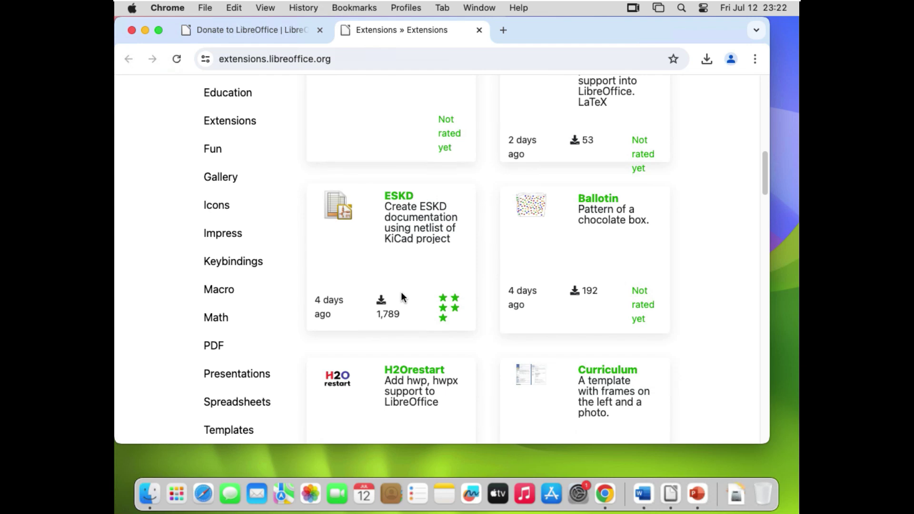
pyautogui.scroll(-3, 401, 295)
pyautogui.scroll(-1, 401, 296)
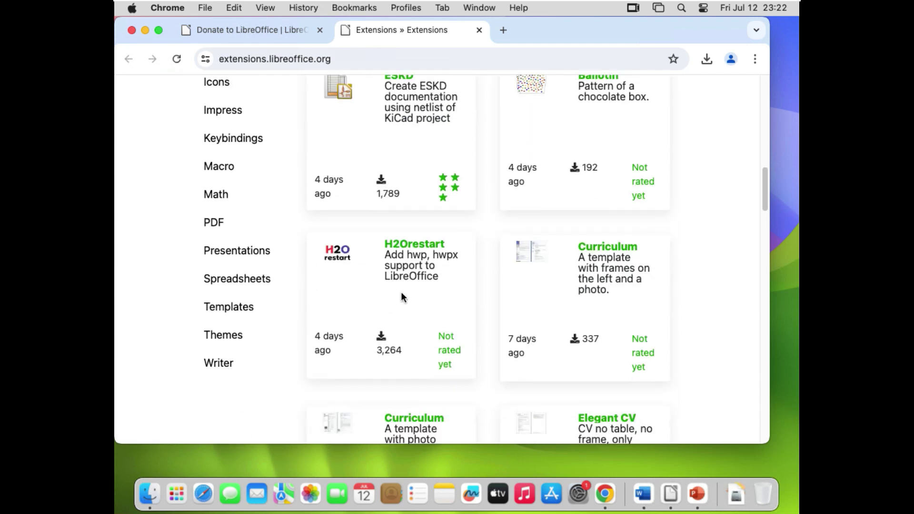
pyautogui.scroll(12, 402, 296)
pyautogui.scroll(2, 401, 293)
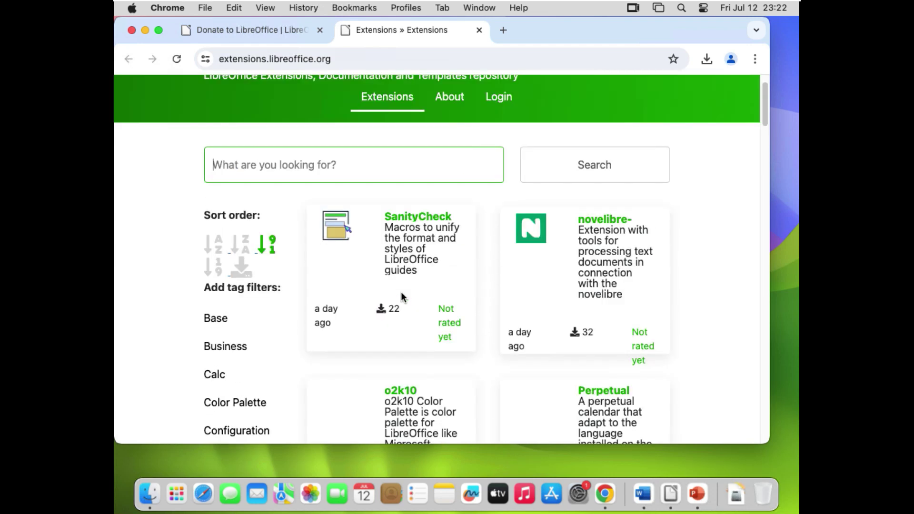
# Search the site for 'arabic', open the Mishkallo card, and download the latest mishkal.oxt
pyautogui.click(303, 171)
pyautogui.write('arabic')
pyautogui.press('Return')
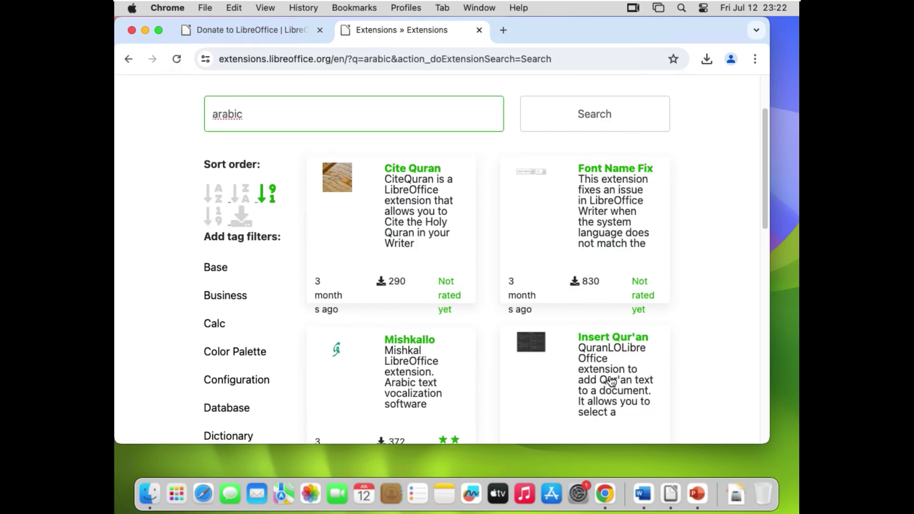
pyautogui.scroll(-5, 459, 359)
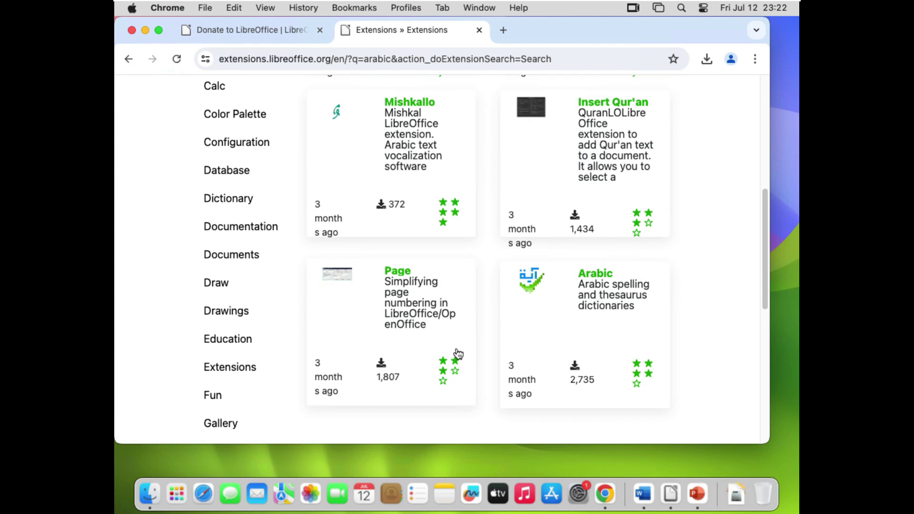
pyautogui.scroll(2, 455, 358)
pyautogui.click(380, 296)
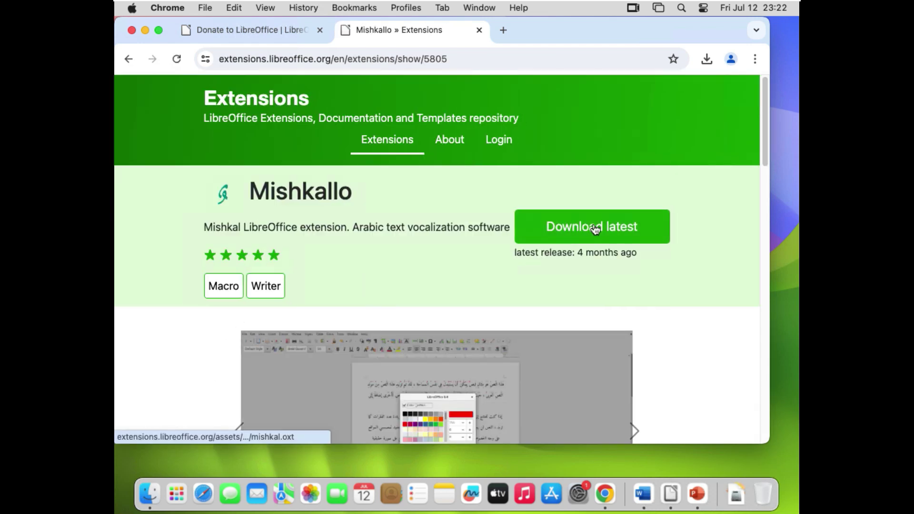
pyautogui.click(596, 229)
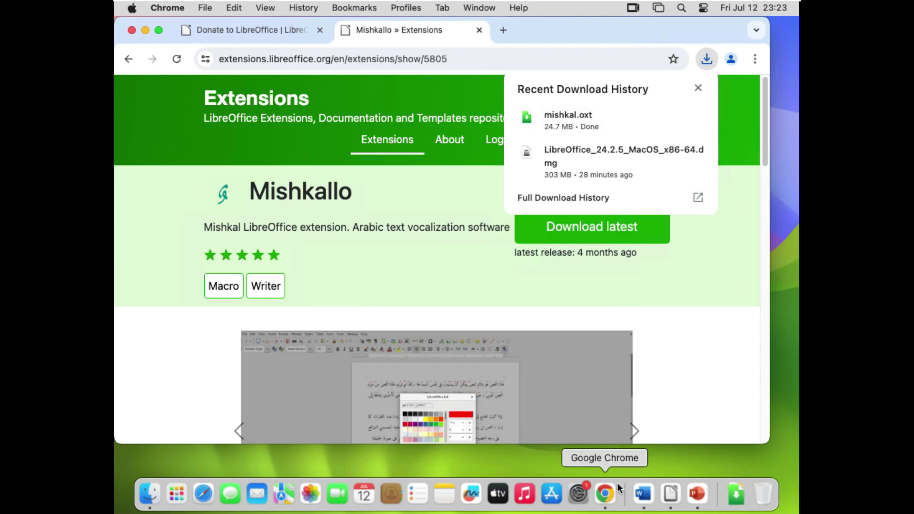
# Add mishkal.oxt from the Downloads folder in the Extensions dialog and accept its GNU GPL v3 license
pyautogui.click(672, 496)
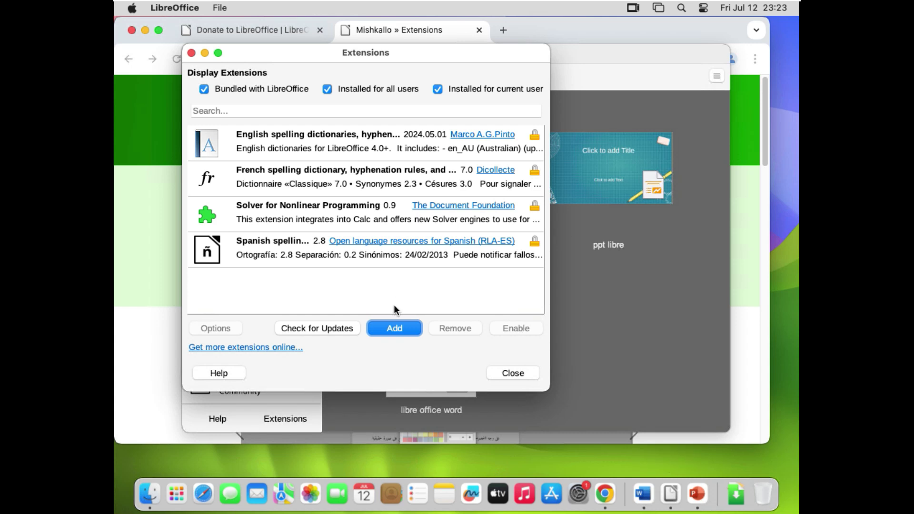
pyautogui.click(396, 329)
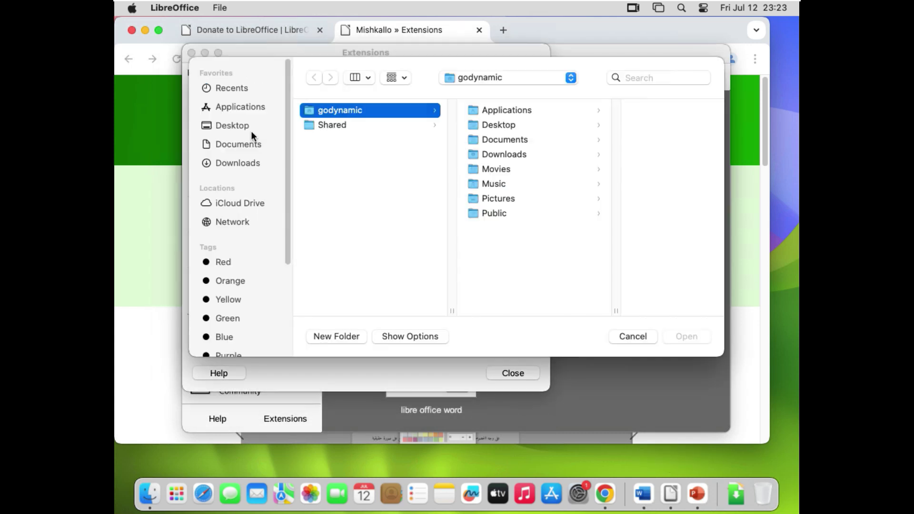
pyautogui.click(235, 163)
pyautogui.click(362, 185)
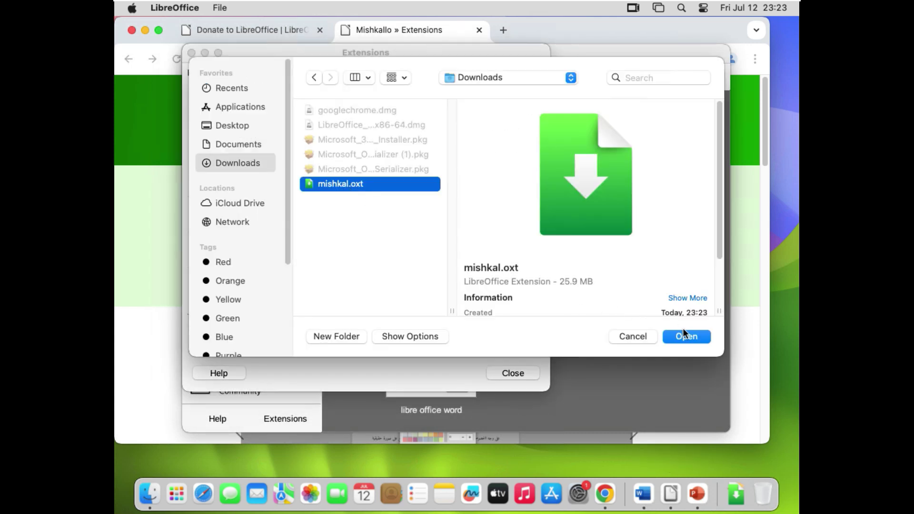
pyautogui.click(684, 334)
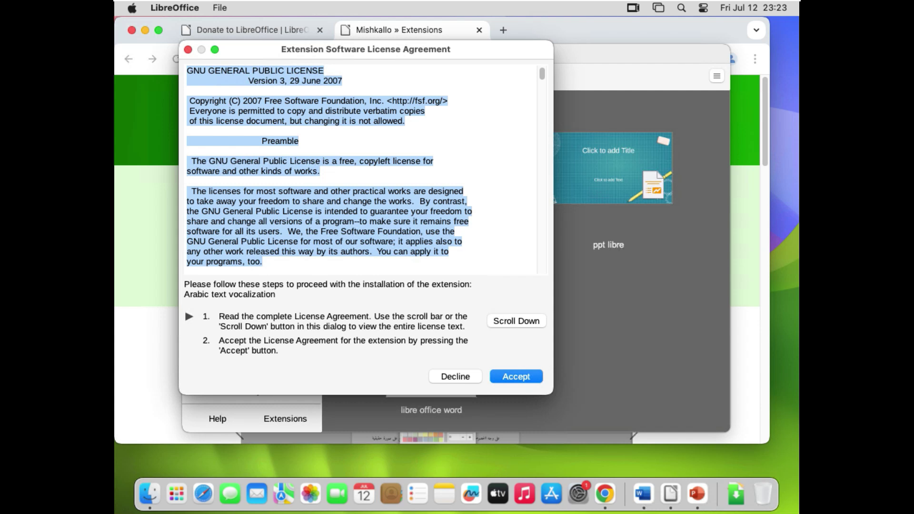
pyautogui.click(318, 262)
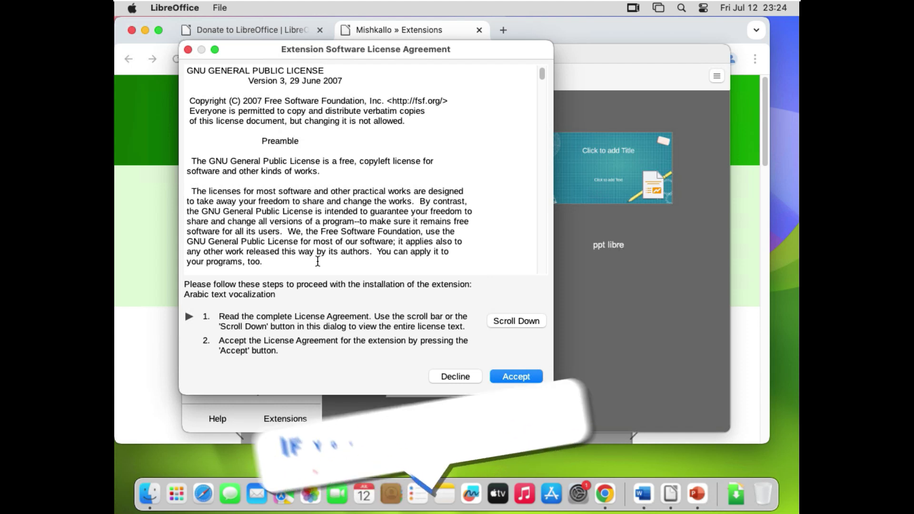
pyautogui.click(515, 377)
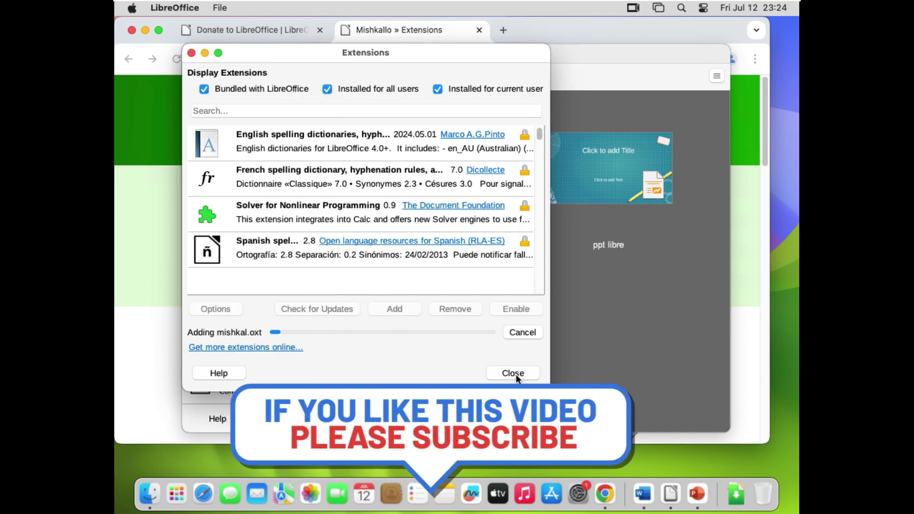